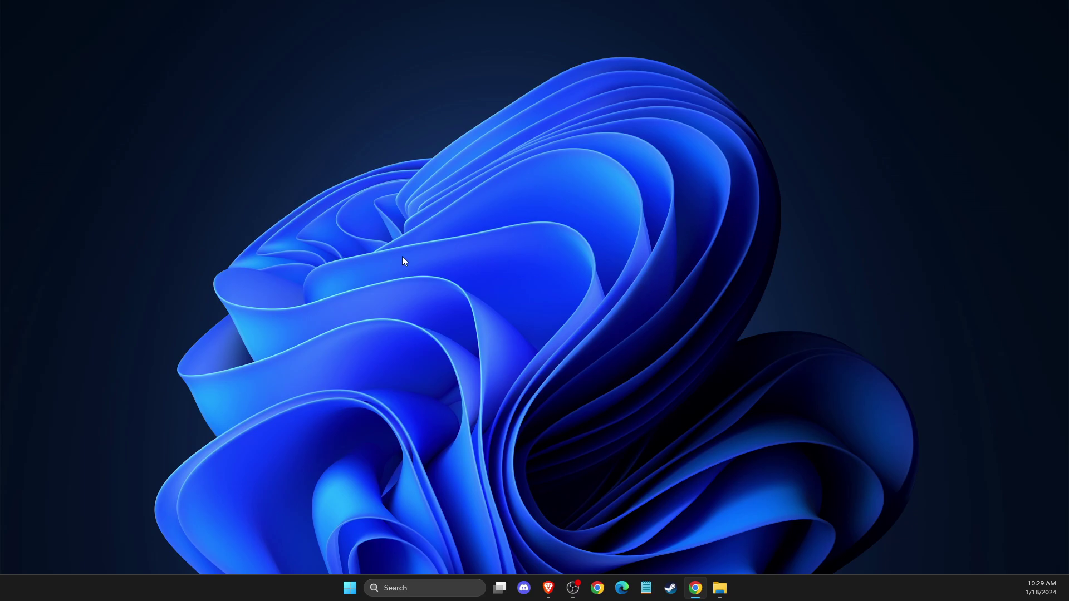
Step: Launch NVIDIA Control Panel from the desktop's Show more options right-click menu
{"action": "right_click", "coordinate": [444, 229]}
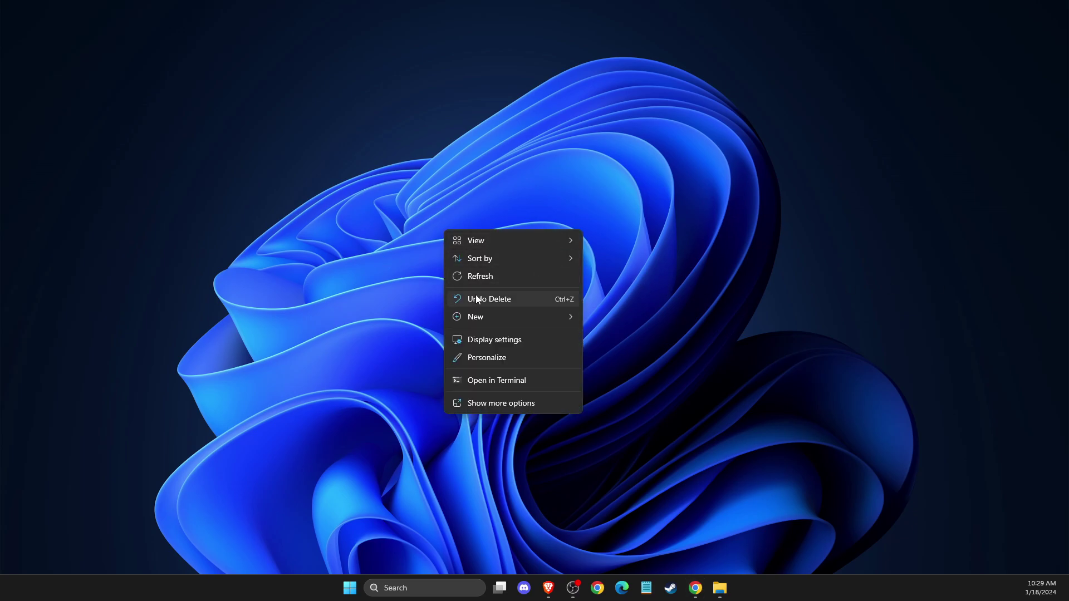
{"action": "left_click", "coordinate": [488, 405]}
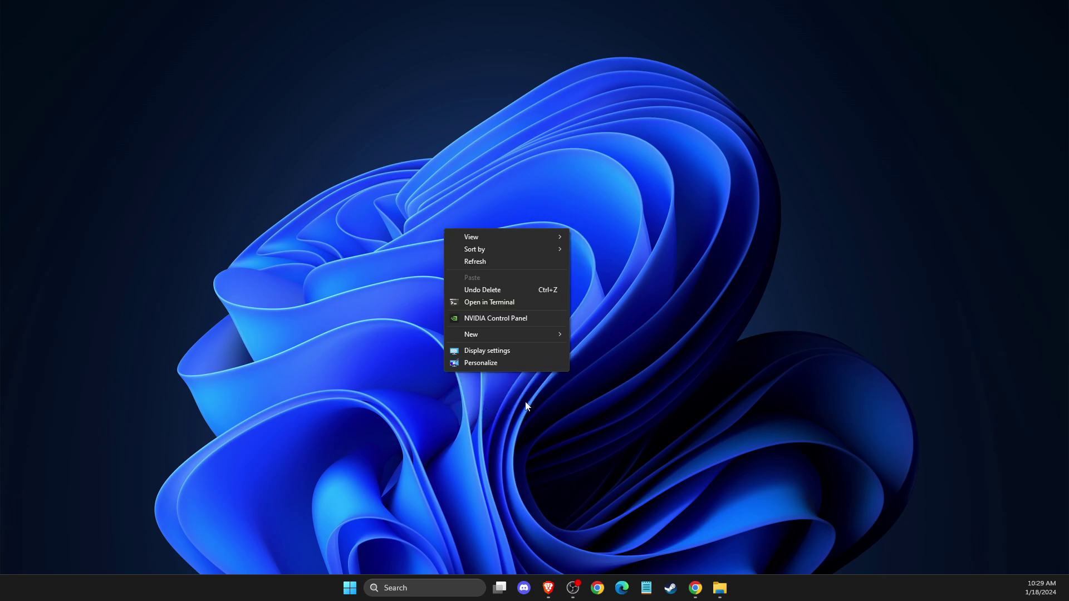
{"action": "left_click", "coordinate": [478, 319]}
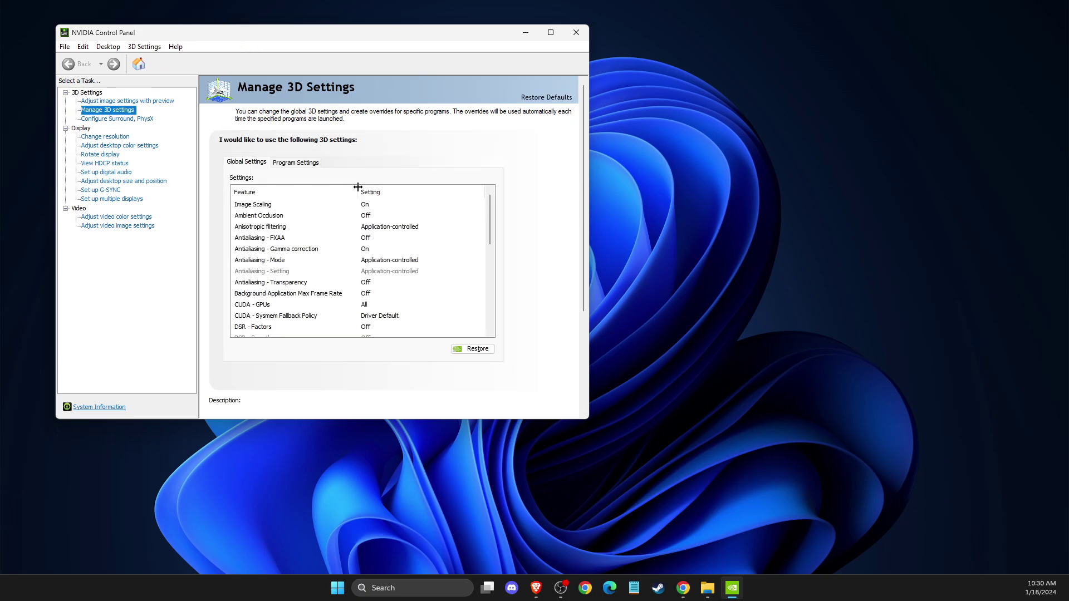
Step: Switch Shader Cache Size to Disabled, then close the panel, declining to apply the change
{"action": "scroll", "coordinate": [312, 250], "scroll_direction": "down", "scroll_amount": 10}
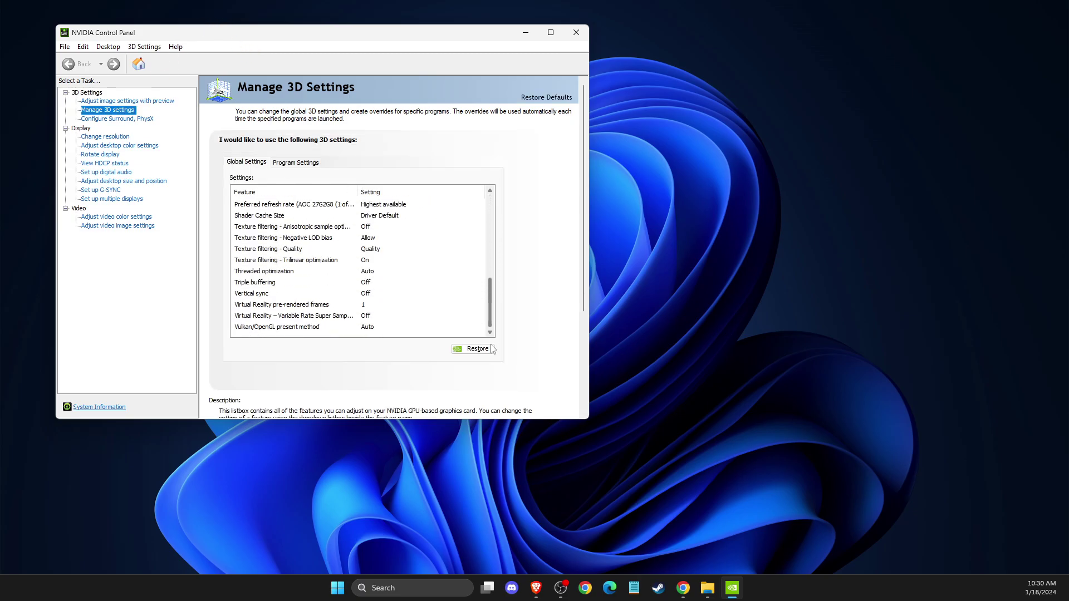
{"action": "mouse_move", "coordinate": [254, 218]}
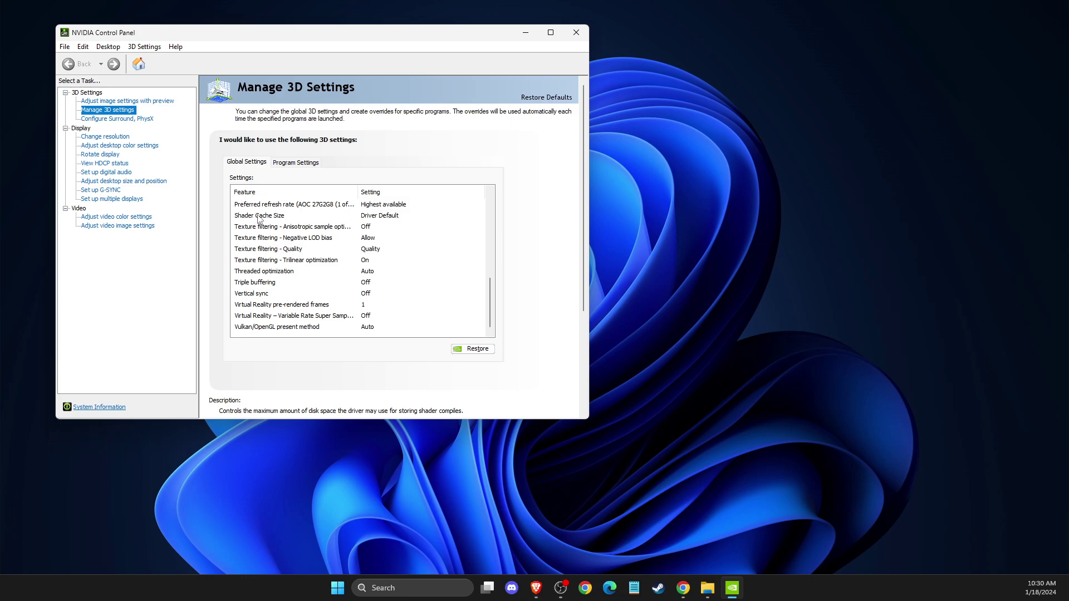
{"action": "left_click", "coordinate": [260, 219]}
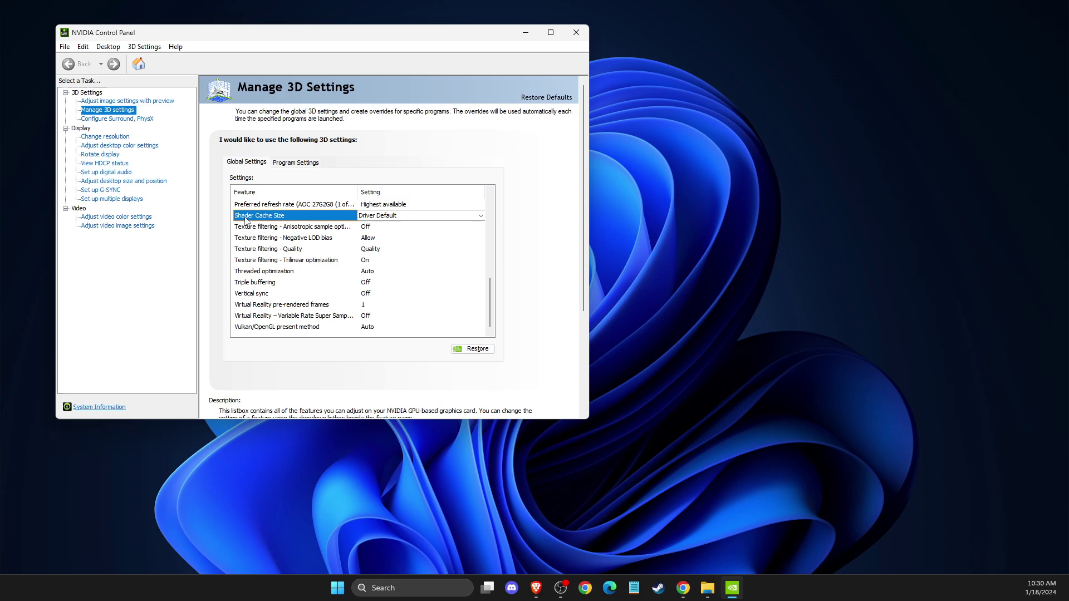
{"action": "left_click", "coordinate": [393, 218]}
{"action": "left_click", "coordinate": [388, 236]}
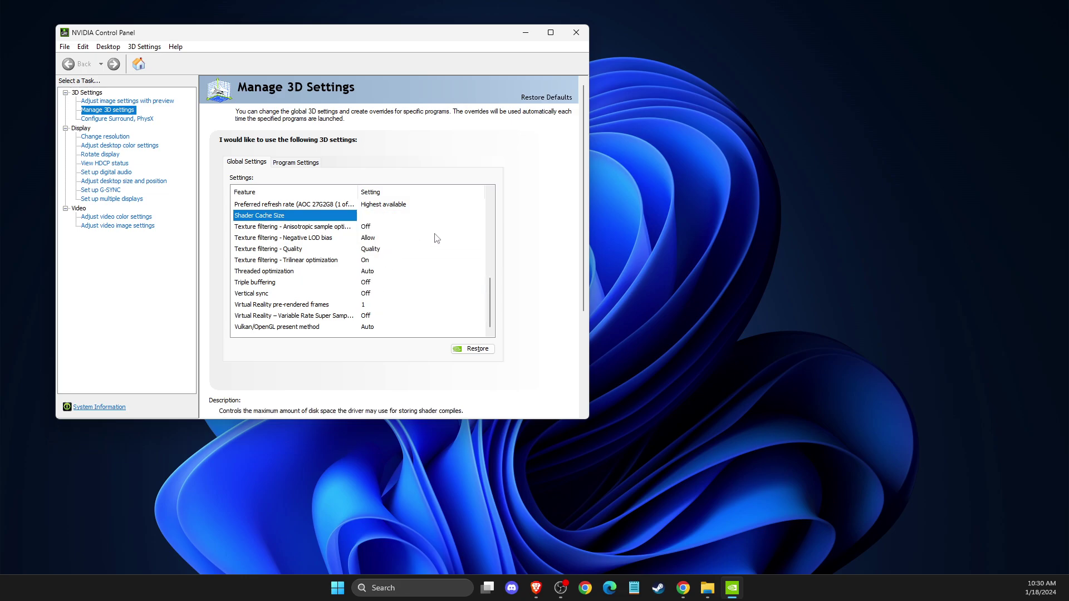
{"action": "left_click", "coordinate": [576, 32]}
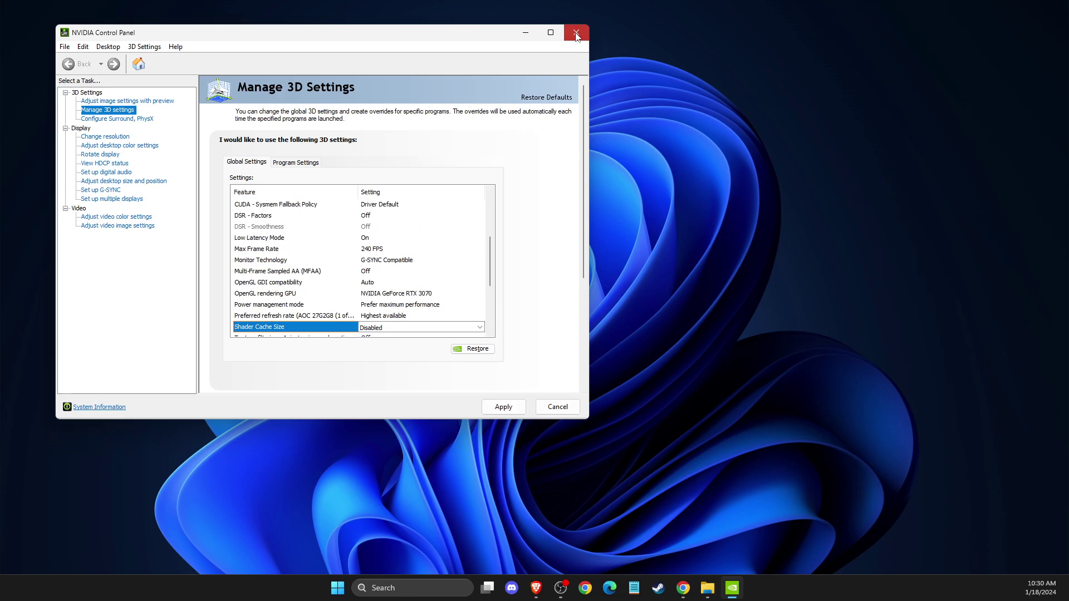
{"action": "left_click", "coordinate": [344, 254]}
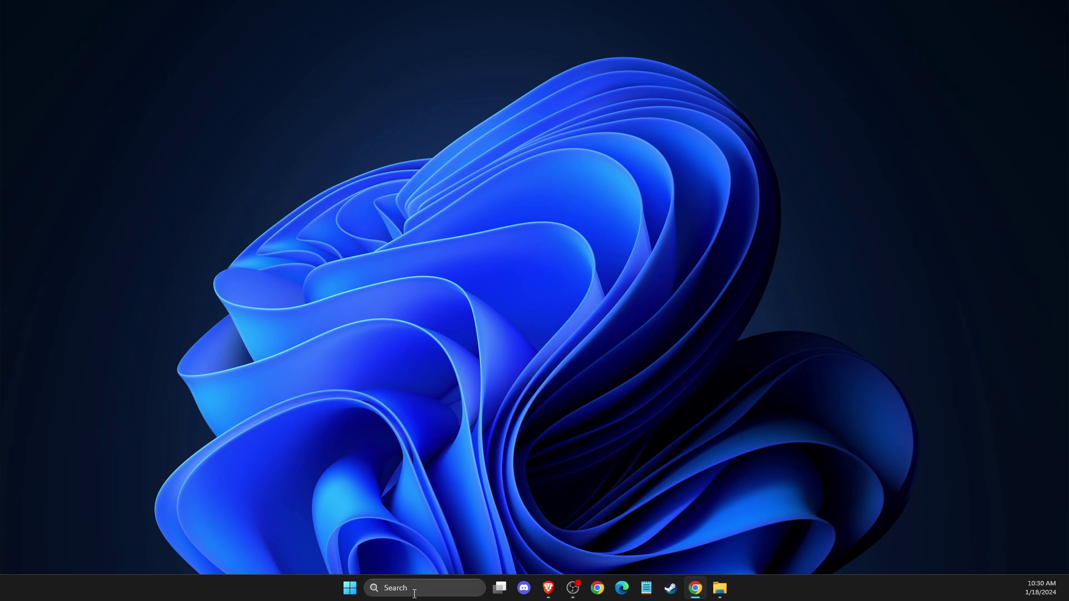
Step: Open the Run dialog via taskbar search and run %LOCALAPPDATA%
{"action": "left_click", "coordinate": [411, 590]}
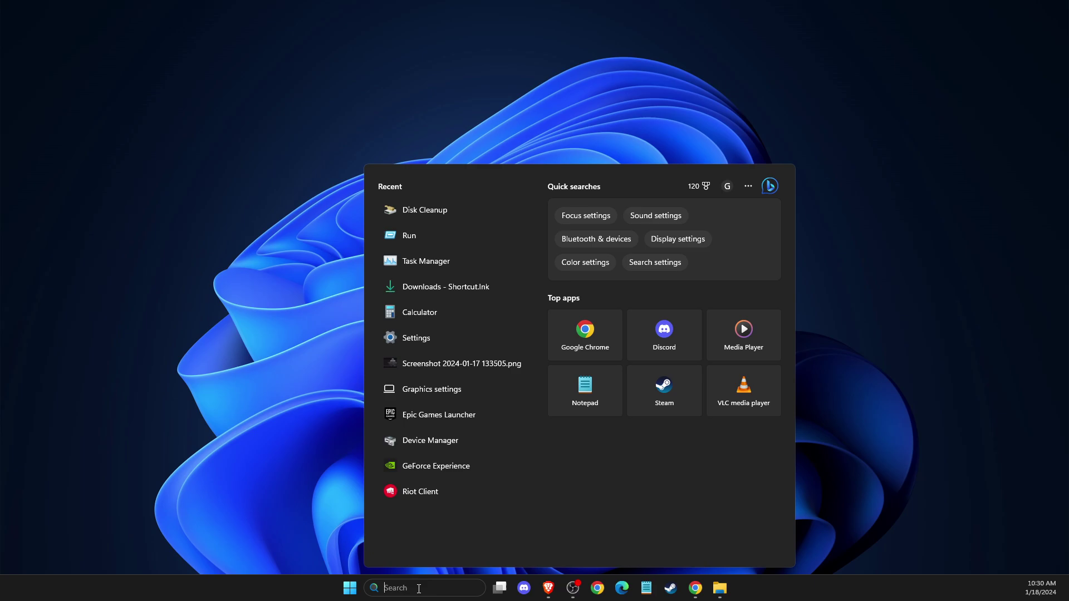
{"action": "type", "text": "RUN"}
{"action": "left_click", "coordinate": [454, 239]}
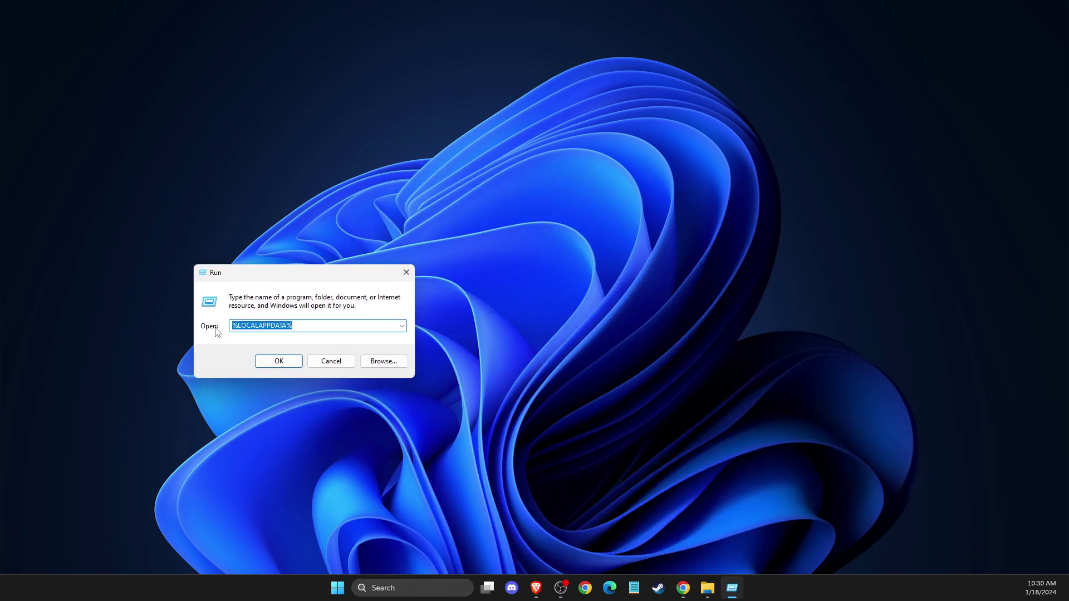
{"action": "left_click", "coordinate": [279, 362]}
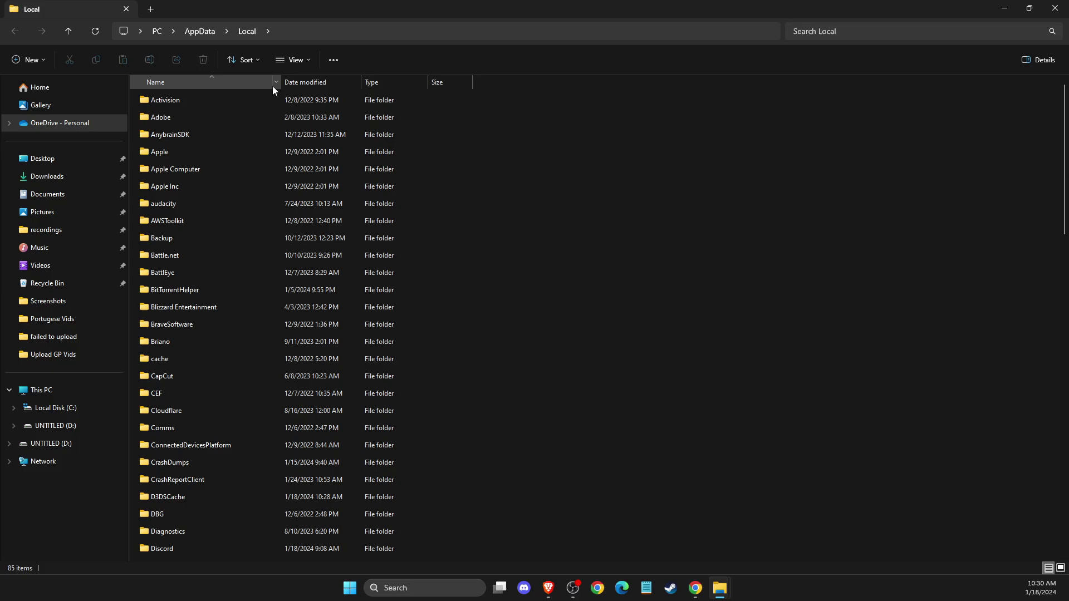
Step: Navigate from AppData\Local into the NVIDIA\GLCache folder
{"action": "left_click", "coordinate": [220, 226]}
{"action": "key", "text": "n"}
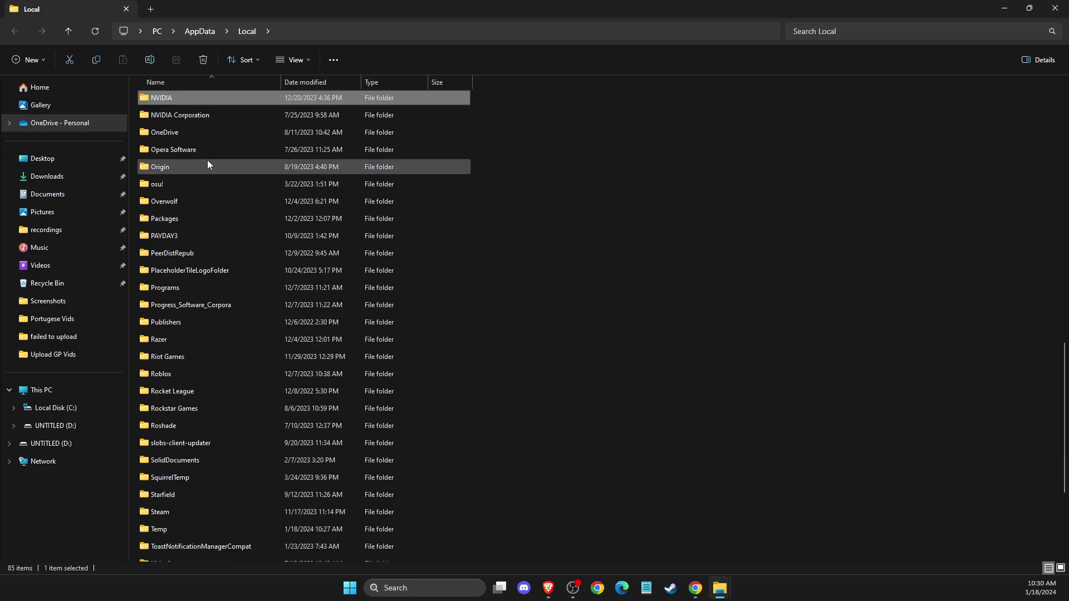
{"action": "double_click", "coordinate": [182, 116]}
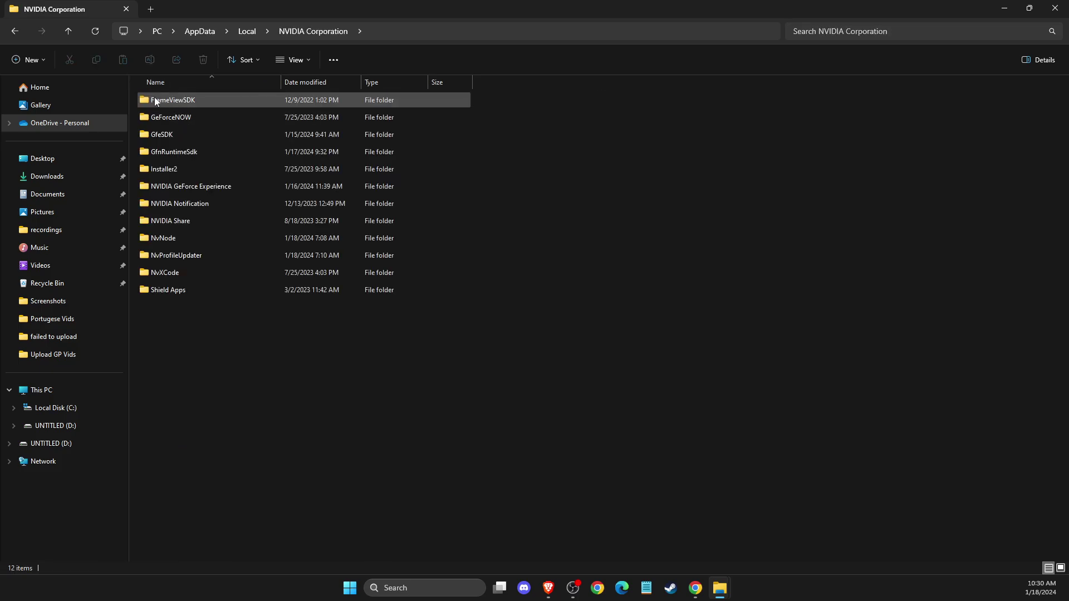
{"action": "key", "text": "alt+Left"}
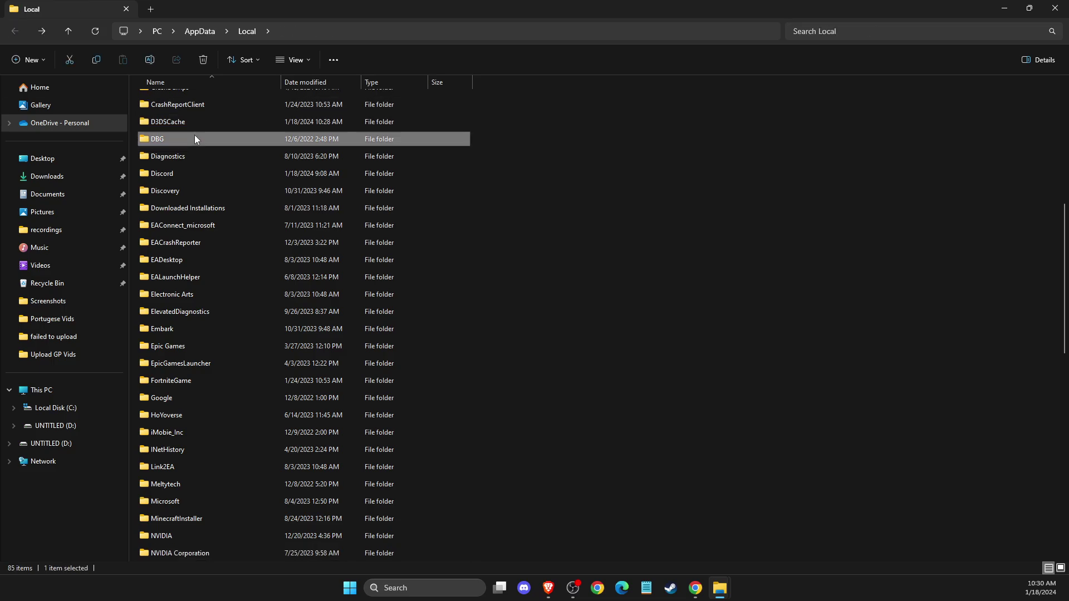
{"action": "scroll", "coordinate": [260, 196], "scroll_direction": "down", "scroll_amount": 4}
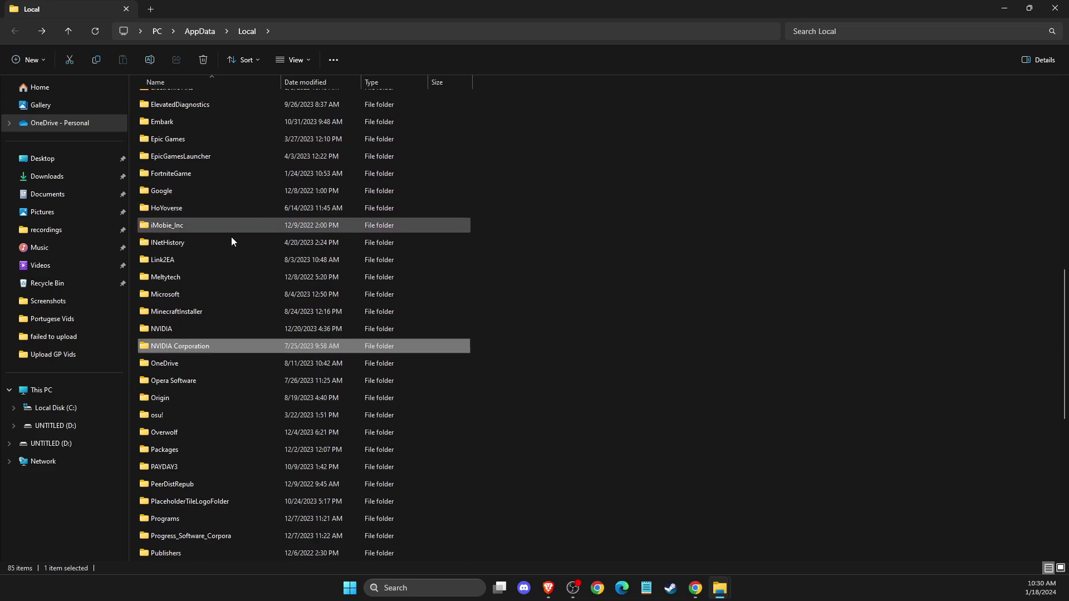
{"action": "double_click", "coordinate": [161, 328]}
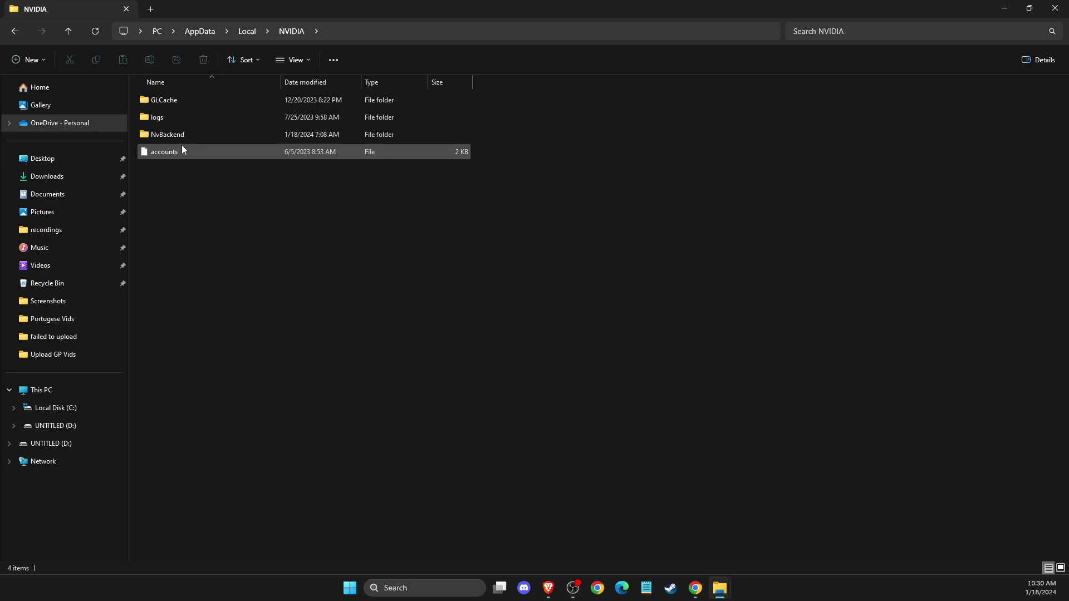
{"action": "double_click", "coordinate": [159, 100]}
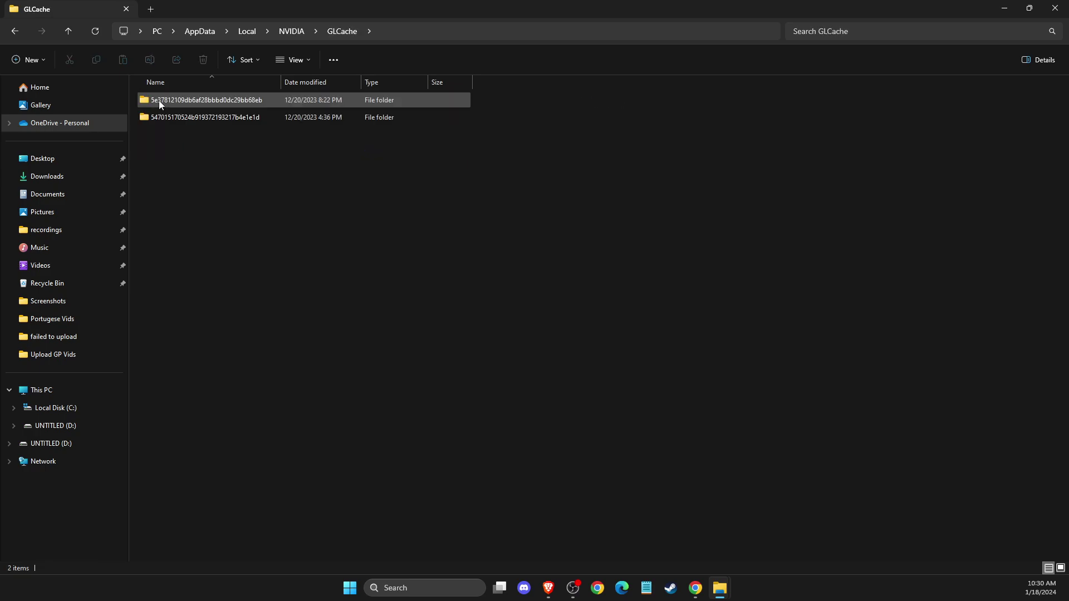
Step: Delete both hash-named cache subfolders inside GLCache
{"action": "double_click", "coordinate": [163, 100]}
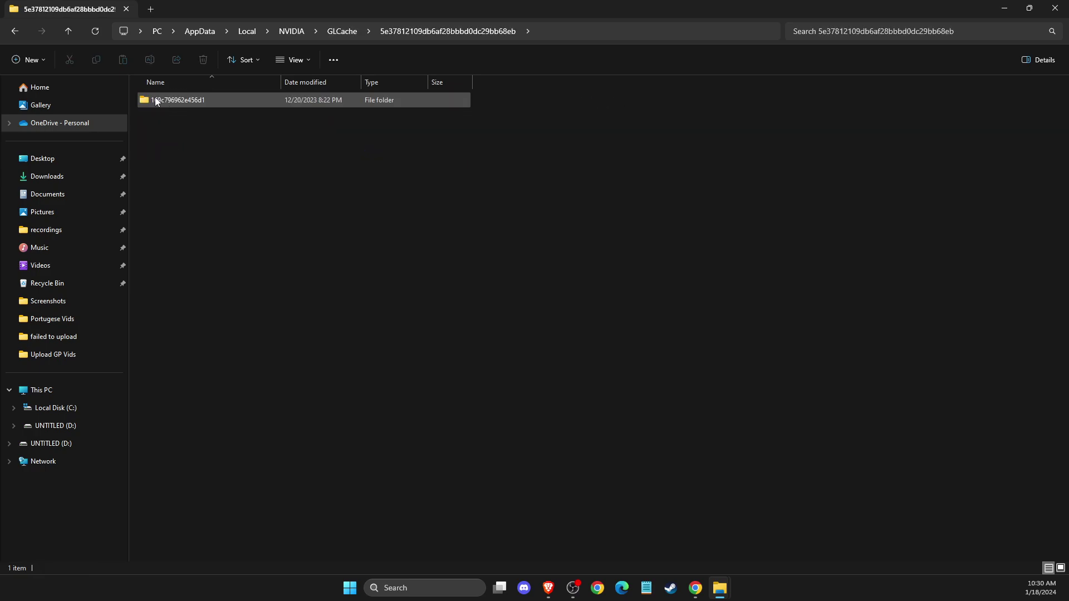
{"action": "left_click", "coordinate": [15, 32]}
{"action": "left_click_drag", "start_coordinate": [226, 206], "coordinate": [157, 98]}
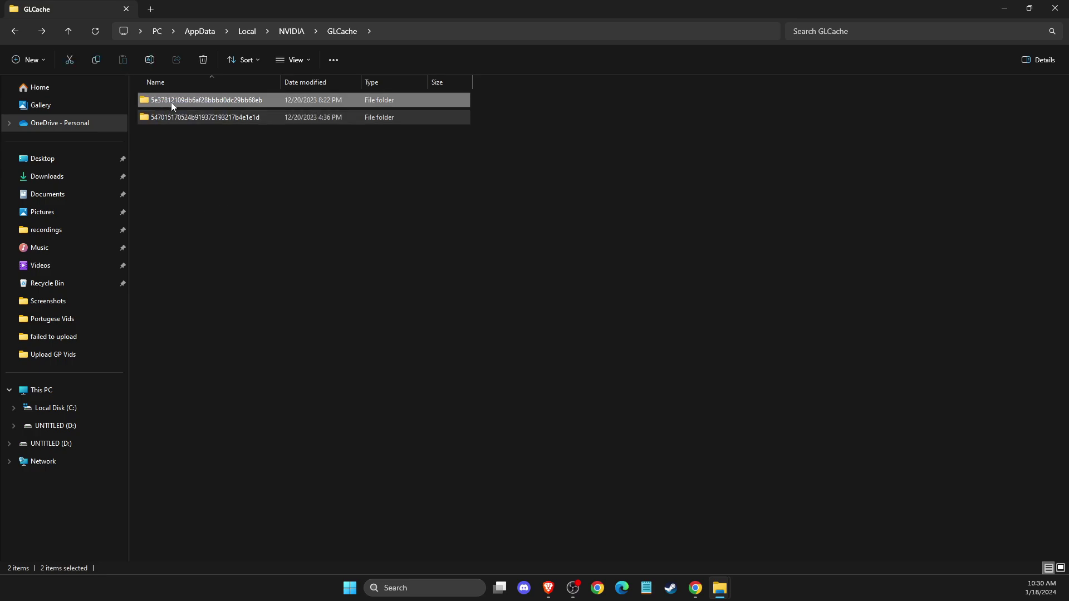
{"action": "right_click", "coordinate": [158, 100]}
{"action": "left_click", "coordinate": [238, 112]}
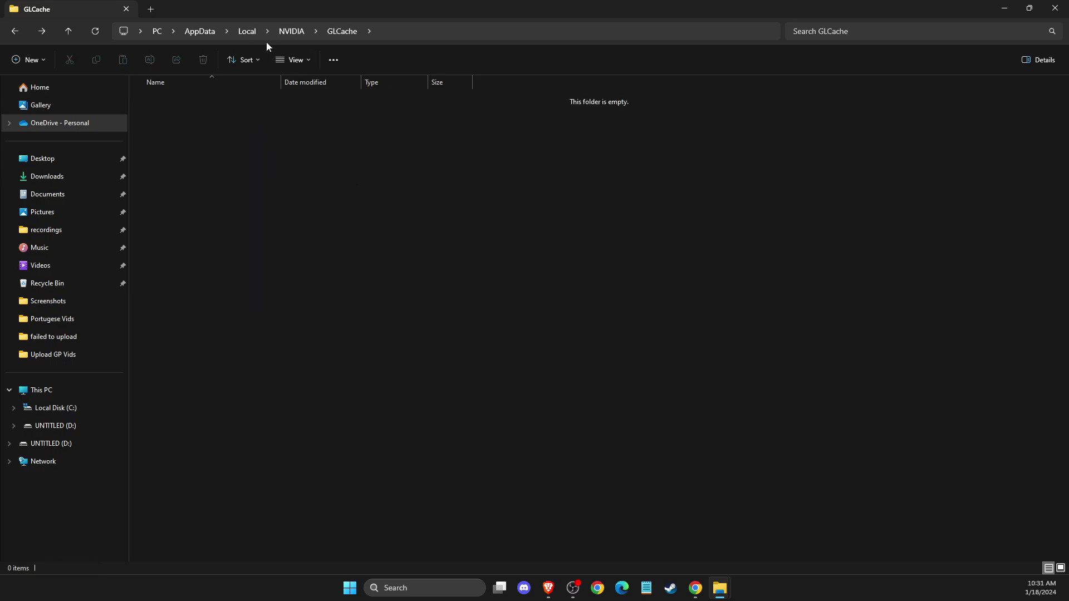
Step: Navigate up to AppData and into LocalLow\NVIDIA\PerDriverVersion\DXCache
{"action": "left_click", "coordinate": [199, 33]}
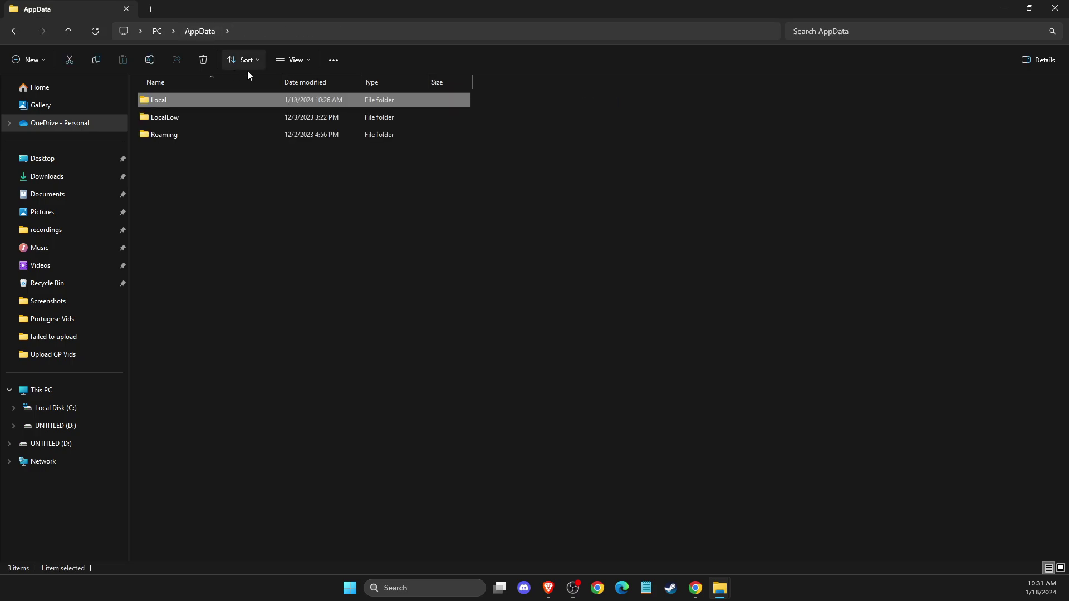
{"action": "double_click", "coordinate": [175, 119]}
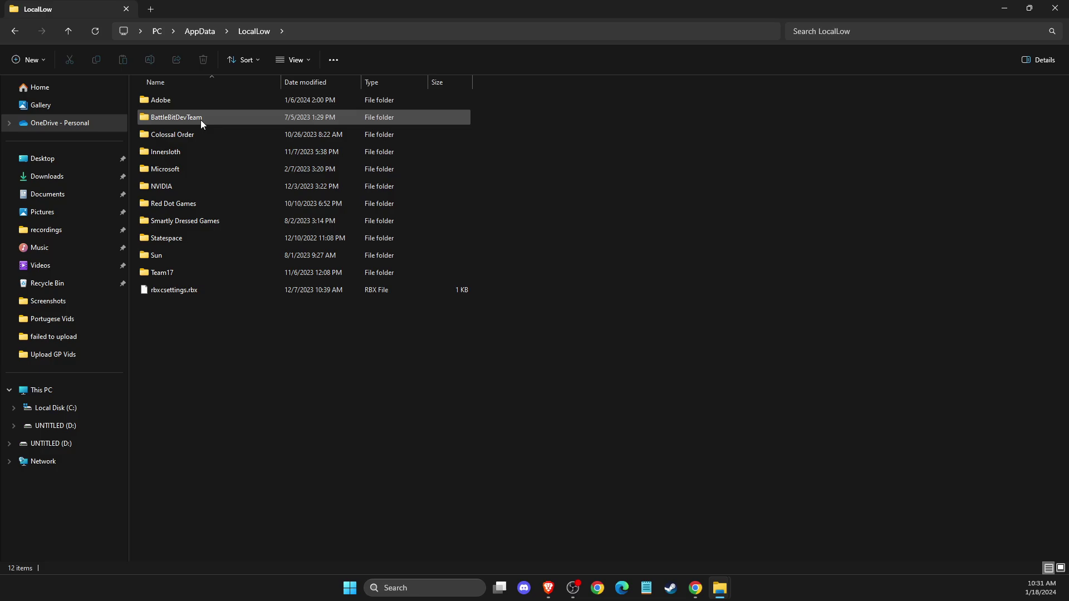
{"action": "double_click", "coordinate": [177, 186]}
{"action": "double_click", "coordinate": [175, 101]}
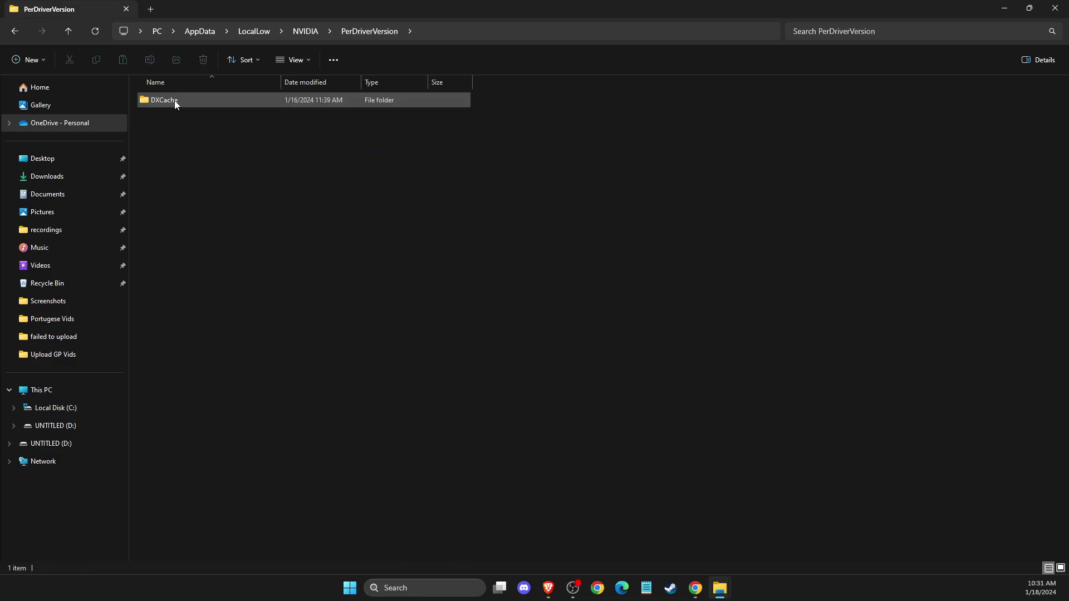
{"action": "double_click", "coordinate": [173, 101]}
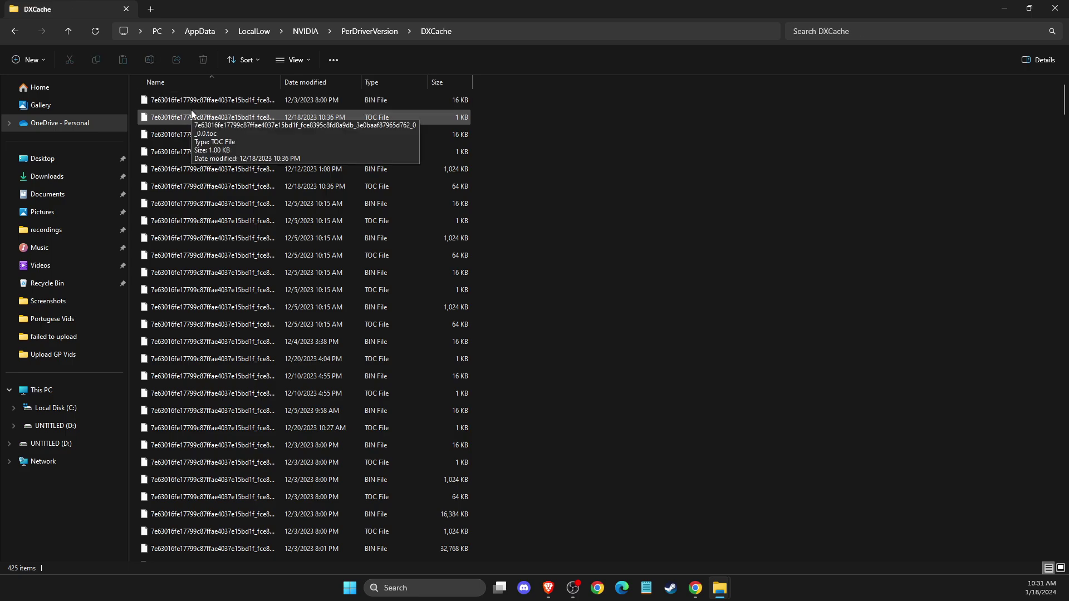
Step: Select all DXCache files and dismiss the Windows Security file-opening warnings
{"action": "key", "text": "ctrl+a"}
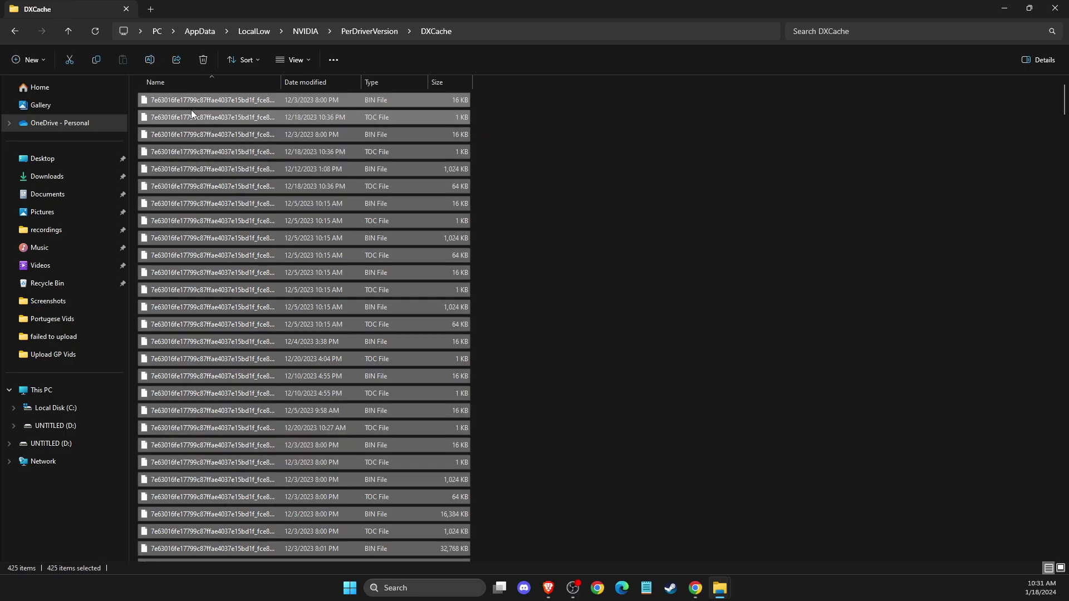
{"action": "key", "text": "Return"}
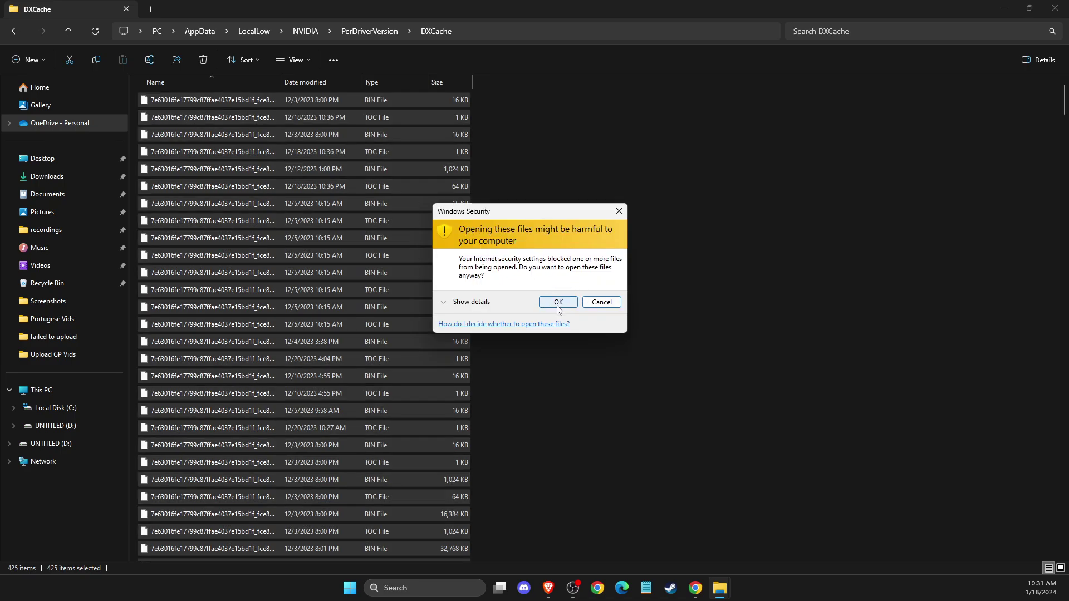
{"action": "left_click", "coordinate": [559, 303]}
{"action": "key", "text": "shift+F10"}
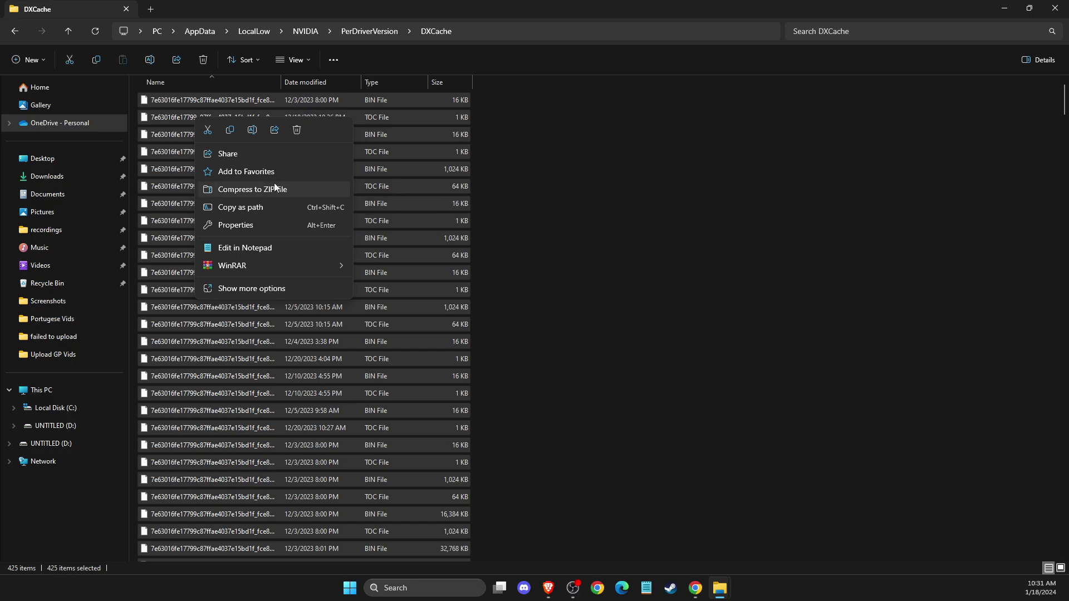
{"action": "key", "text": "Return"}
{"action": "left_click", "coordinate": [559, 303]}
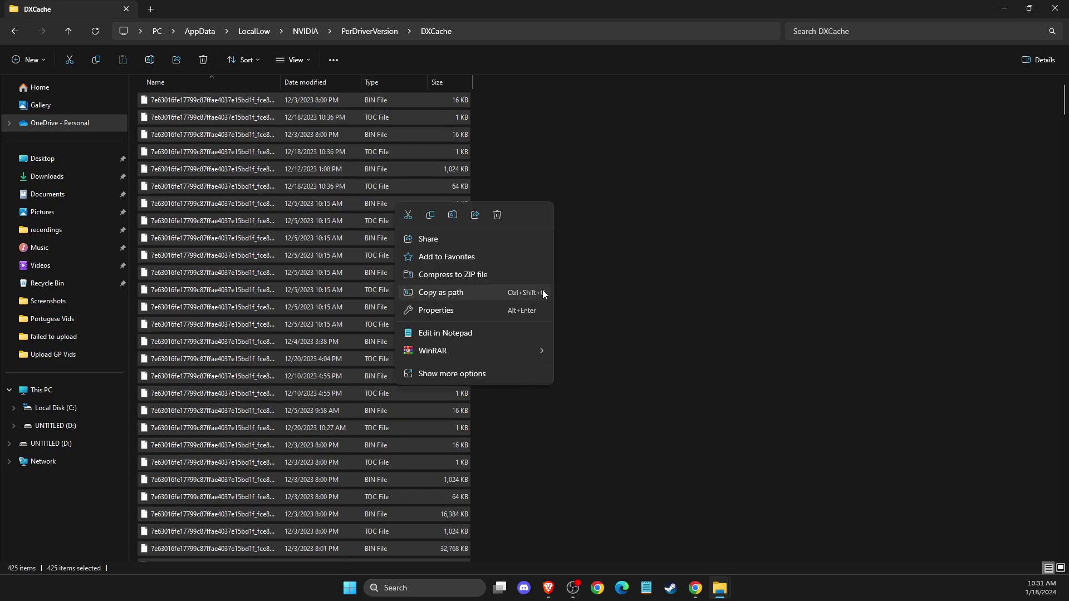
{"action": "left_click", "coordinate": [650, 290]}
Step: Reselect all 425 cache files, dismiss the security warnings, and bring up their context menu
{"action": "left_click_drag", "start_coordinate": [139, 103], "coordinate": [475, 467]}
{"action": "key", "text": "ctrl+a"}
{"action": "double_click", "coordinate": [335, 239]}
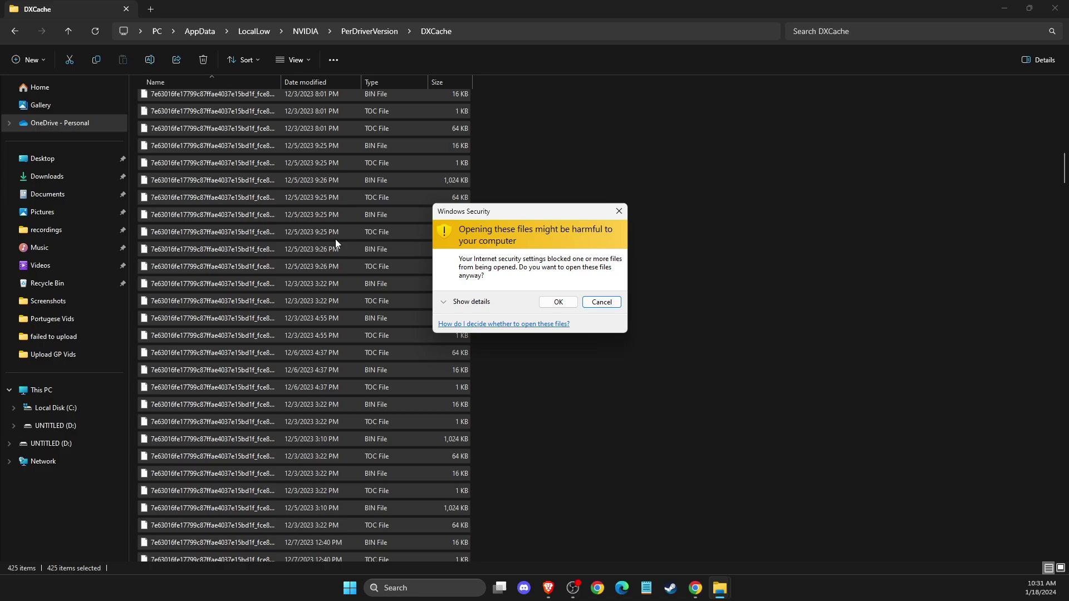
{"action": "left_click", "coordinate": [556, 304]}
{"action": "left_click", "coordinate": [554, 311]}
{"action": "key", "text": "shift+F10"}
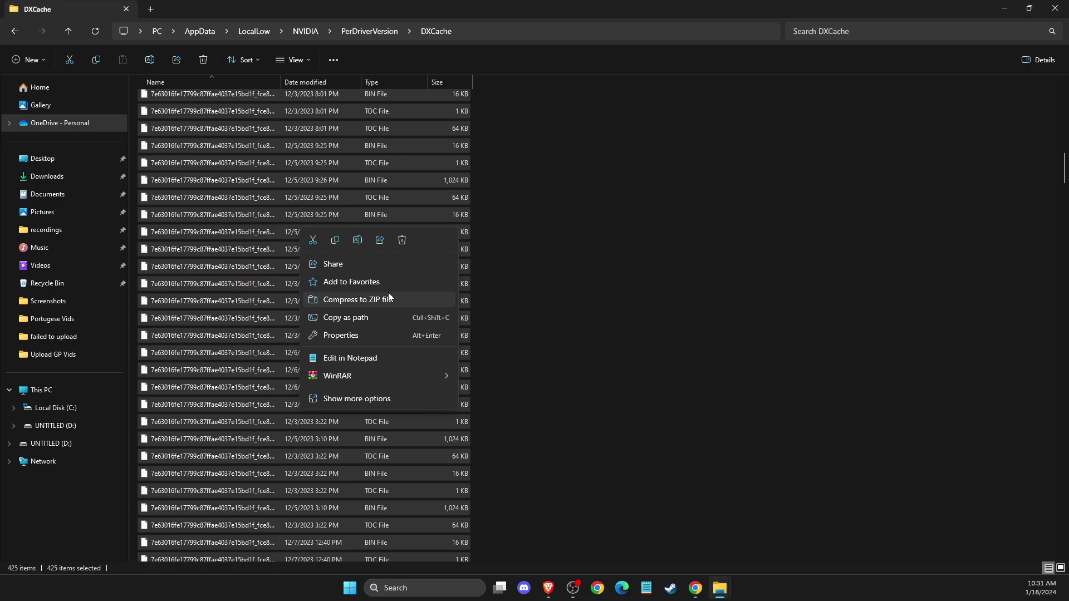
Step: Delete the selected cache files, skipping each in-use file, then cancel the remaining locked ones
{"action": "left_click", "coordinate": [402, 240]}
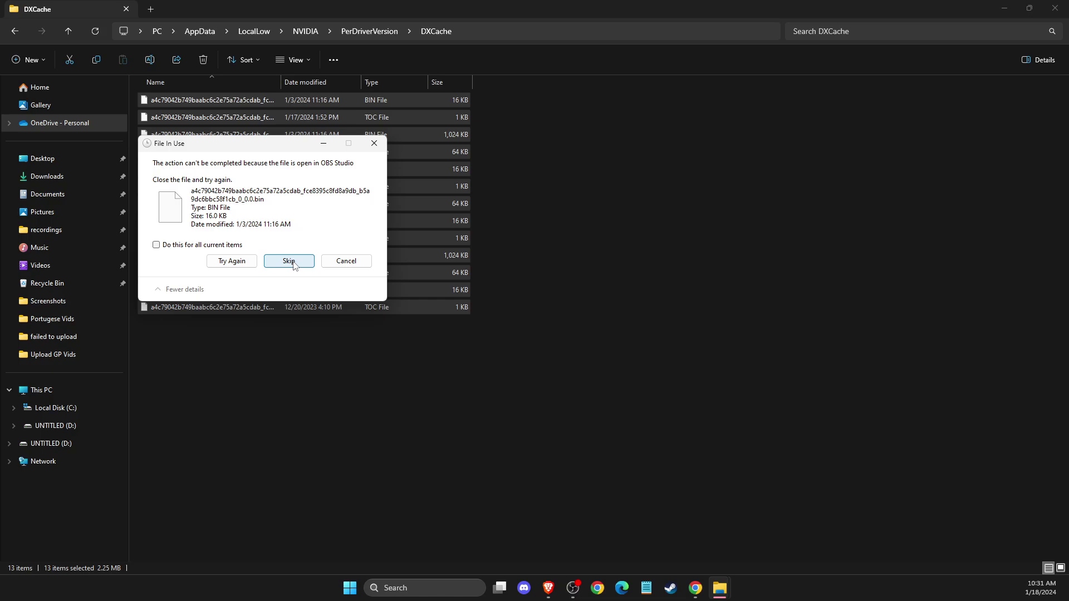
{"action": "left_click", "coordinate": [293, 264]}
{"action": "left_click", "coordinate": [291, 263]}
{"action": "left_click", "coordinate": [290, 263]}
{"action": "left_click", "coordinate": [290, 263]}
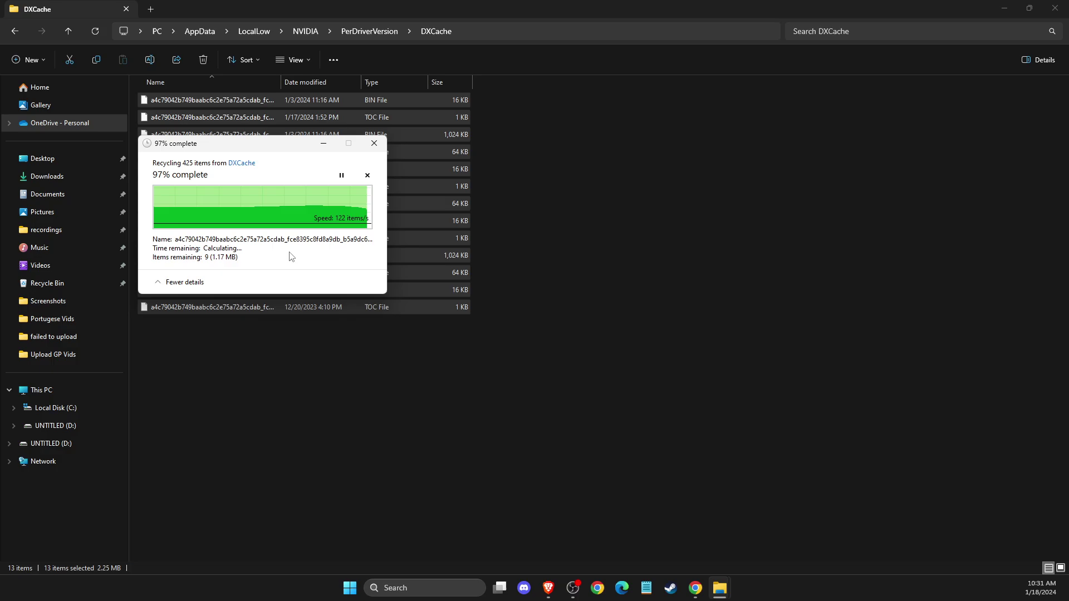
{"action": "left_click", "coordinate": [291, 263]}
{"action": "left_click", "coordinate": [294, 263]}
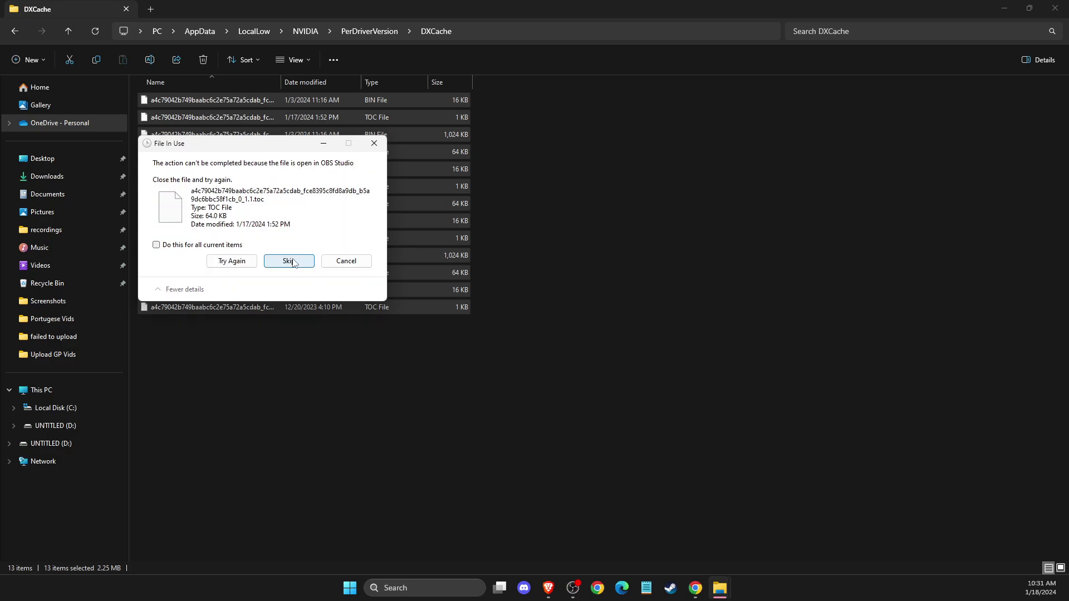
{"action": "left_click", "coordinate": [294, 262]}
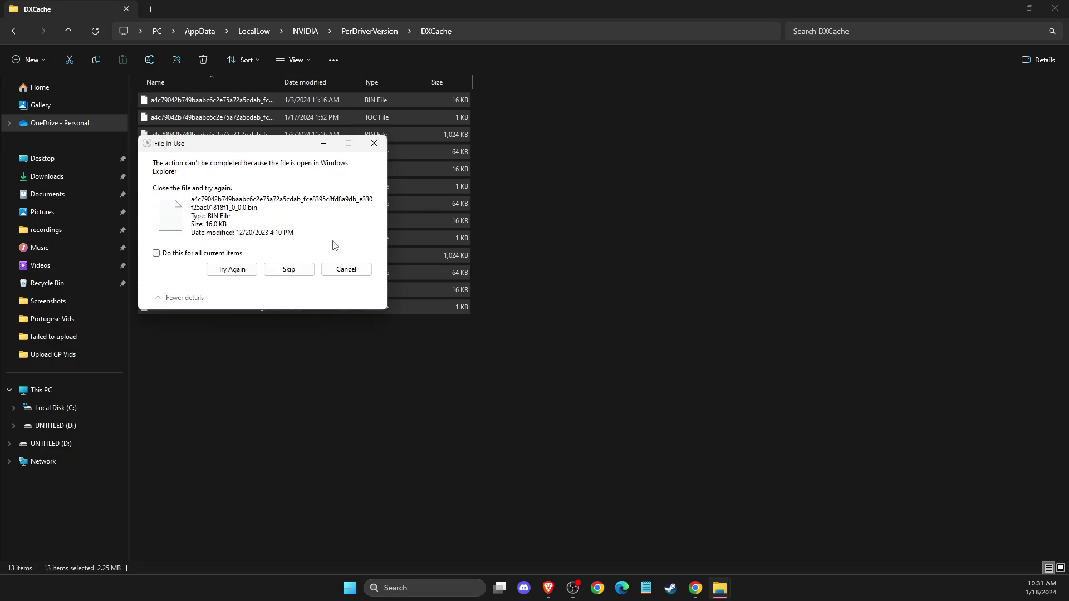
{"action": "left_click", "coordinate": [346, 265]}
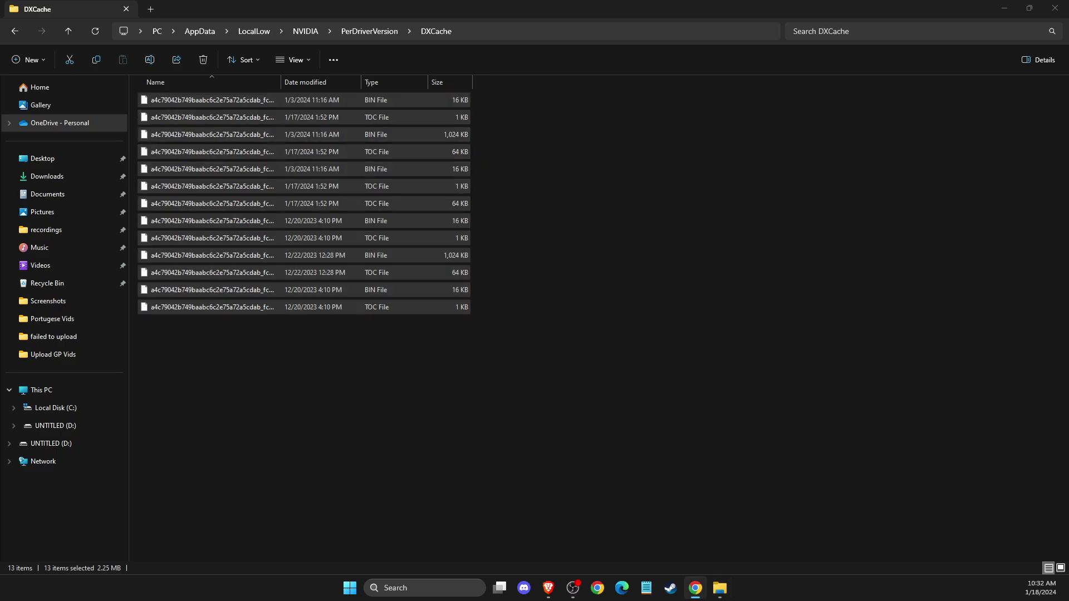
Step: Minimize Explorer, launch Disk Cleanup from a 'DISK' search, and choose drive (C:)
{"action": "left_click", "coordinate": [1012, 14]}
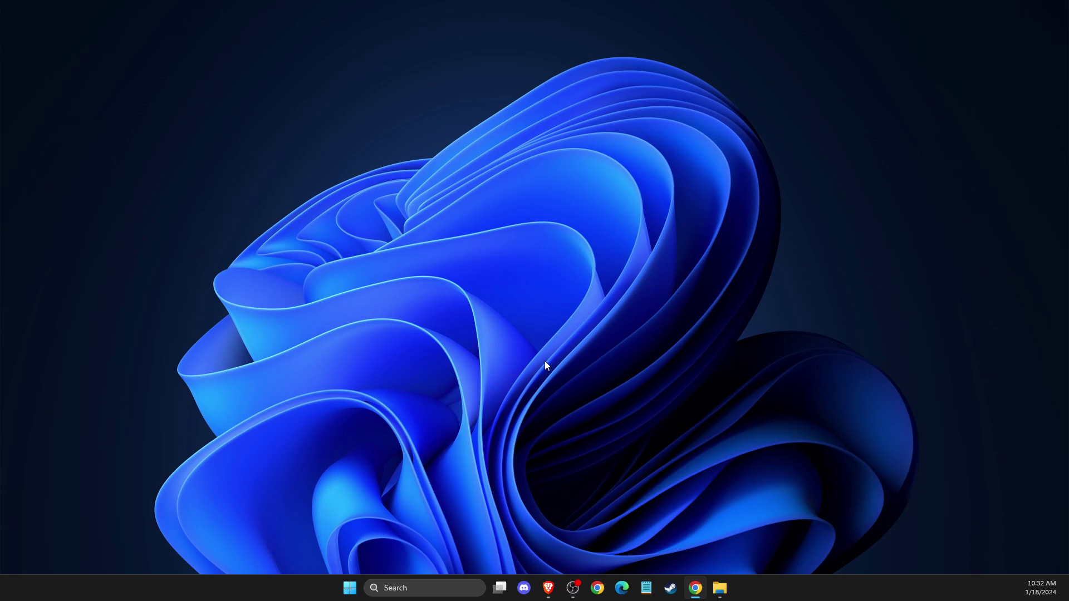
{"action": "left_click", "coordinate": [427, 588]}
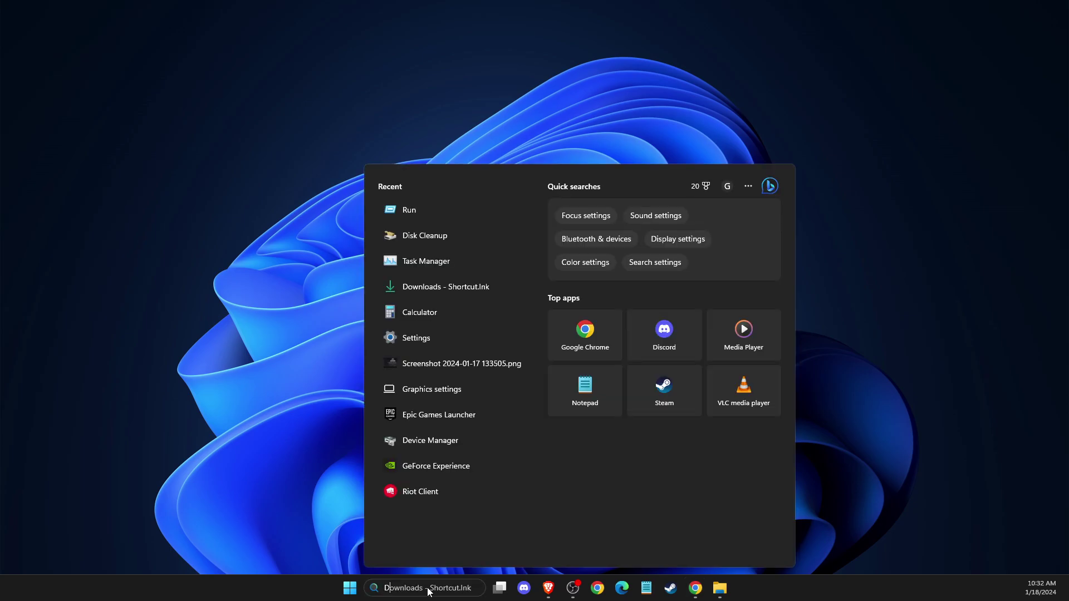
{"action": "type", "text": "DISK"}
{"action": "left_click", "coordinate": [434, 249]}
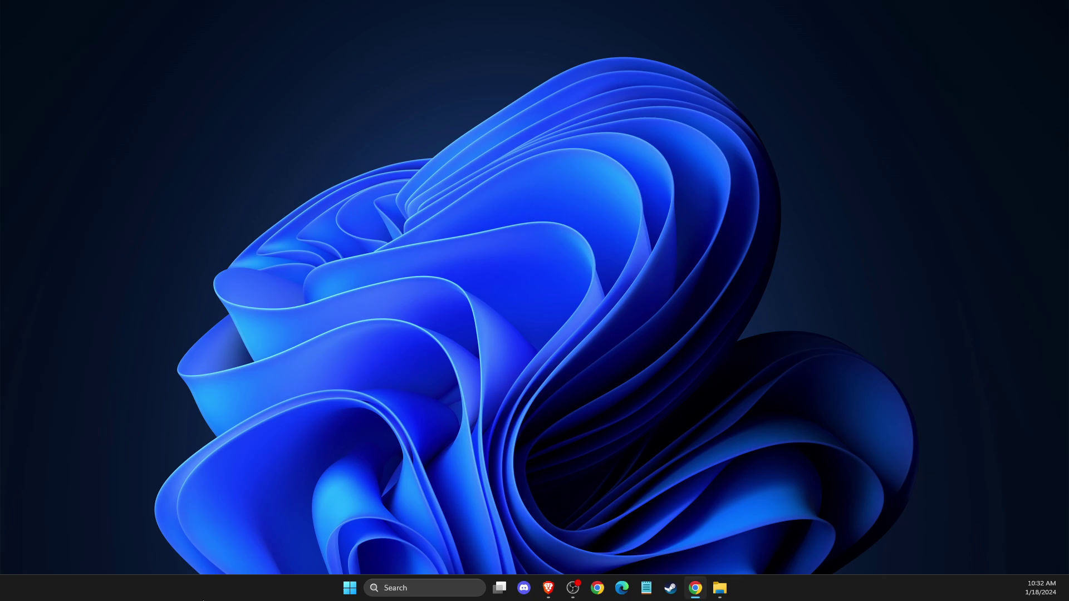
{"action": "left_click", "coordinate": [424, 588]}
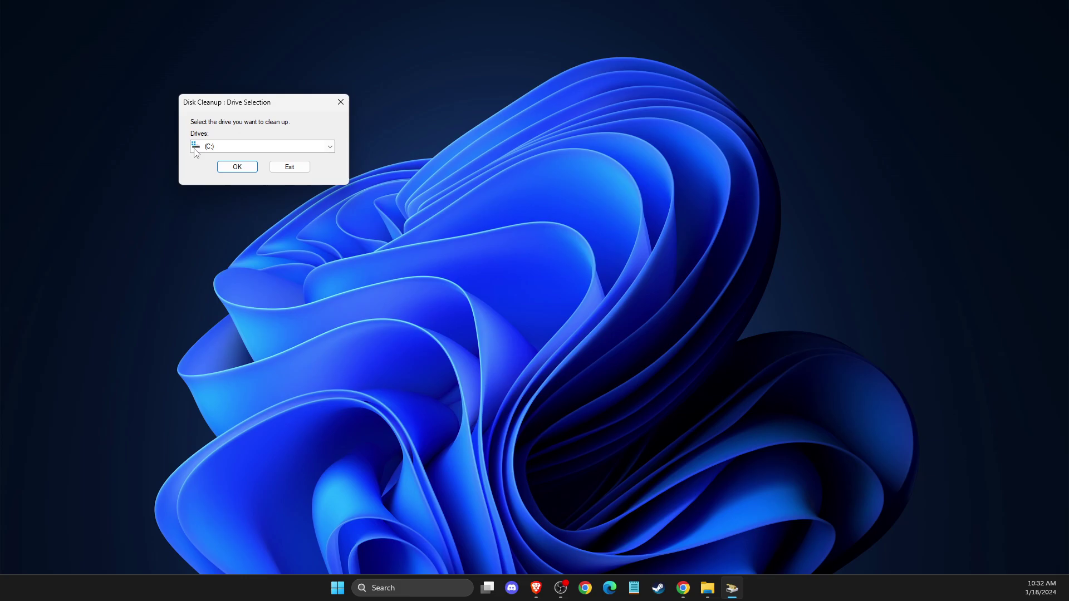
{"action": "left_click", "coordinate": [233, 146]}
{"action": "left_click", "coordinate": [228, 155]}
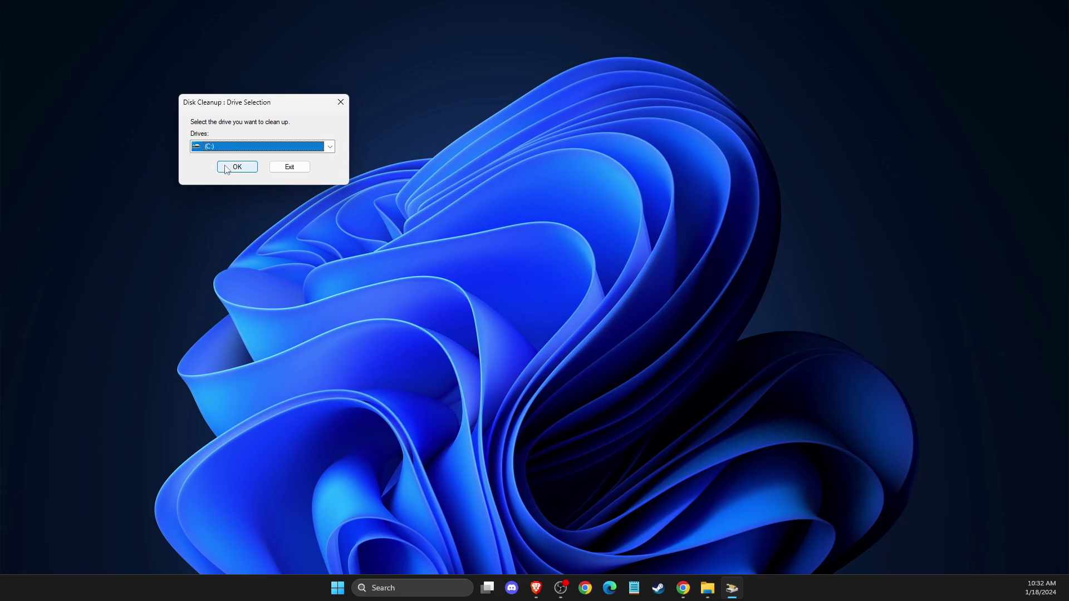
Step: Confirm drive (C:), tick DirectX Shader Cache, and rescan with Clean up system files
{"action": "left_click", "coordinate": [233, 167]}
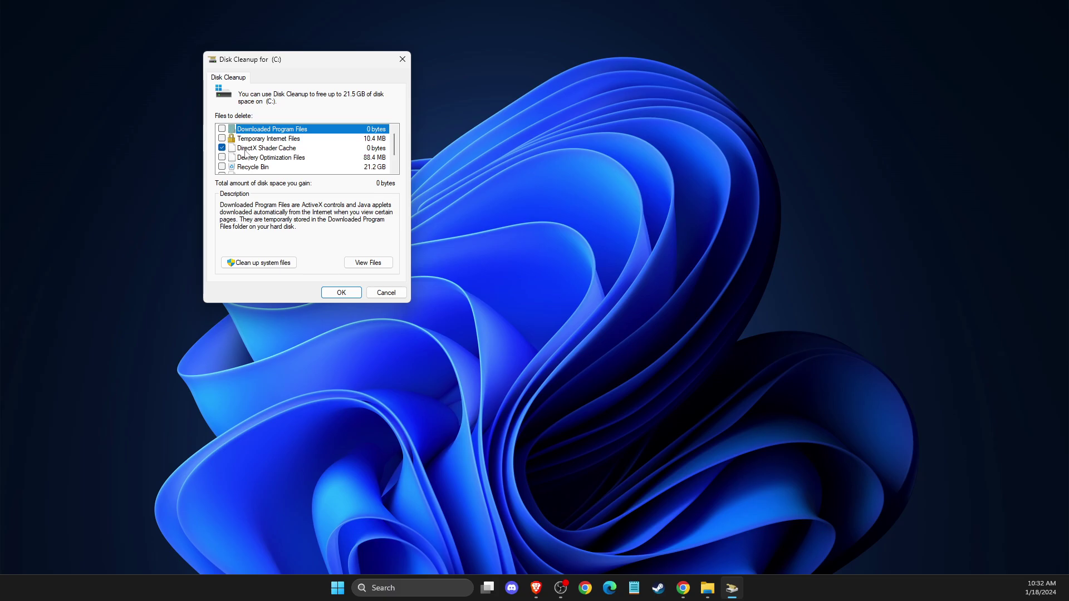
{"action": "scroll", "coordinate": [271, 154], "scroll_direction": "down", "scroll_amount": 1}
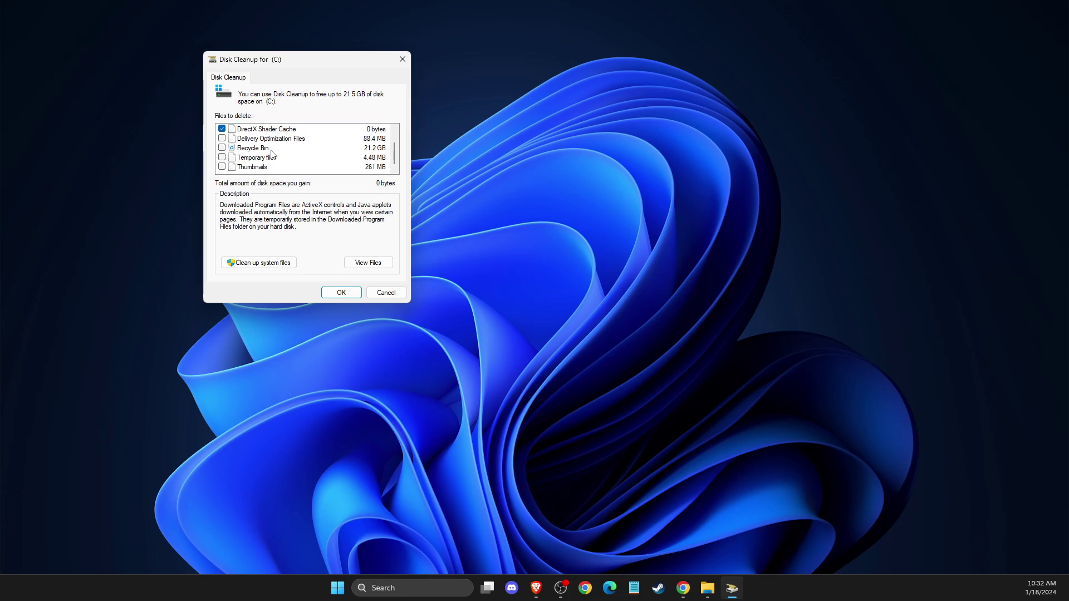
{"action": "scroll", "coordinate": [236, 162], "scroll_direction": "up", "scroll_amount": 1}
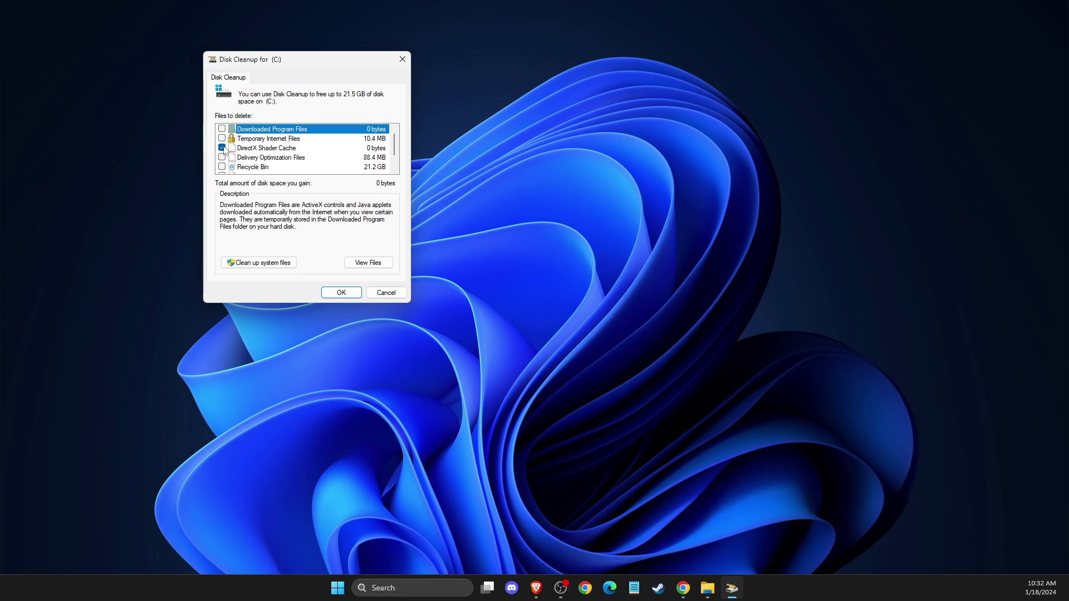
{"action": "left_click", "coordinate": [225, 149]}
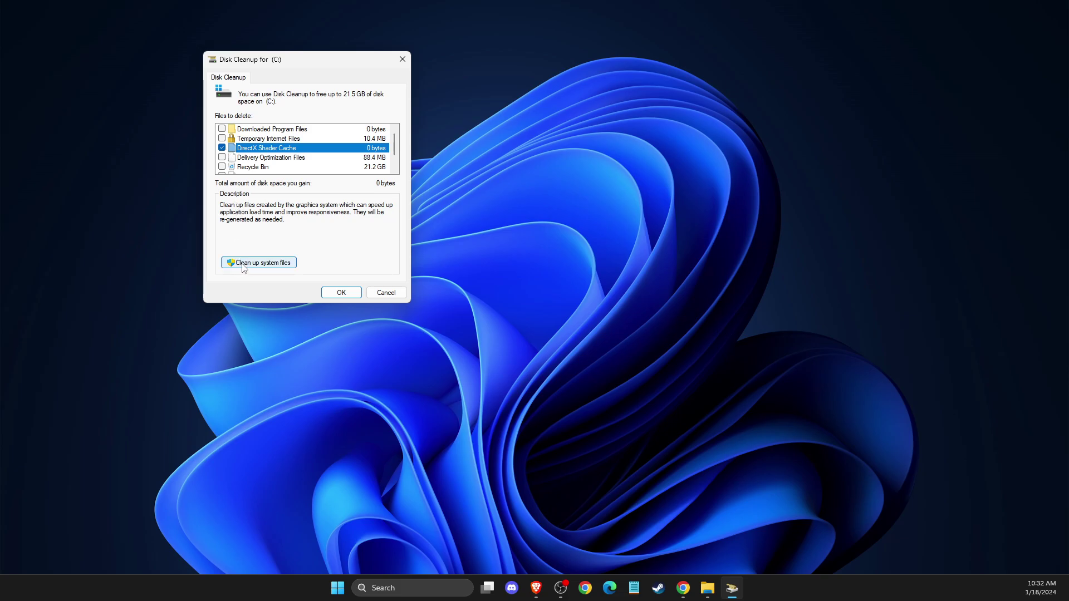
{"action": "left_click", "coordinate": [242, 264]}
Step: Run the cleanup and confirm permanently deleting the DirectX Shader Cache files
{"action": "left_click", "coordinate": [732, 589]}
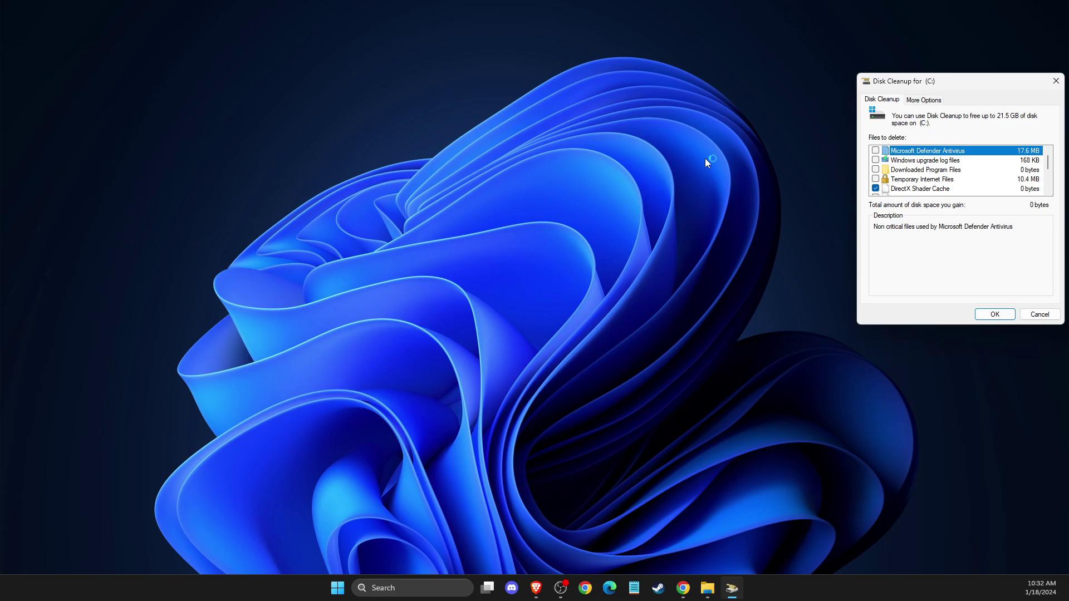
{"action": "left_click_drag", "start_coordinate": [937, 84], "coordinate": [361, 61]}
{"action": "left_click", "coordinate": [420, 292]}
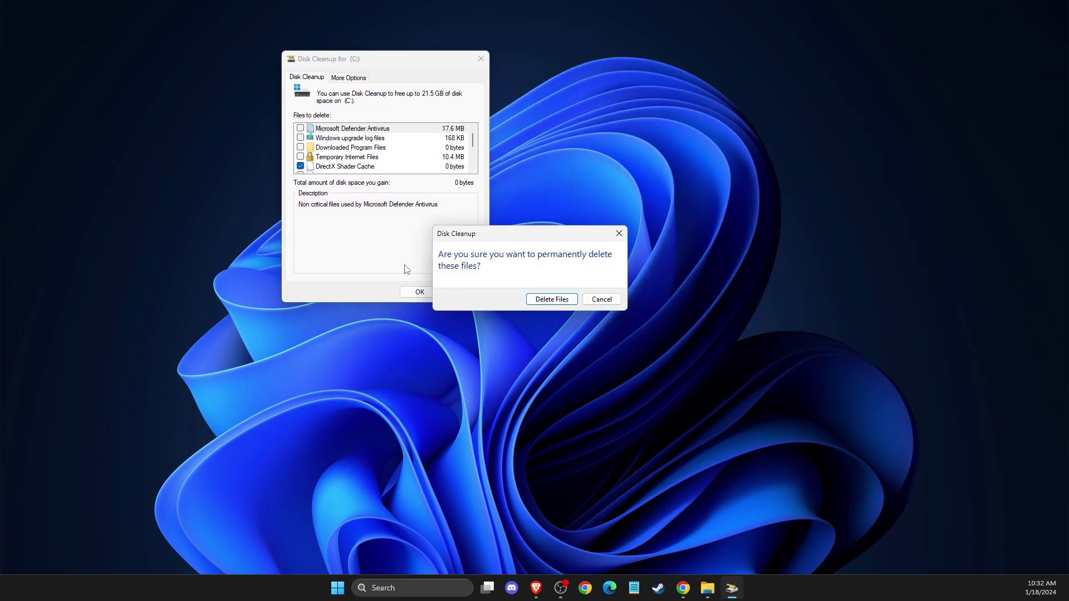
{"action": "left_click", "coordinate": [562, 300]}
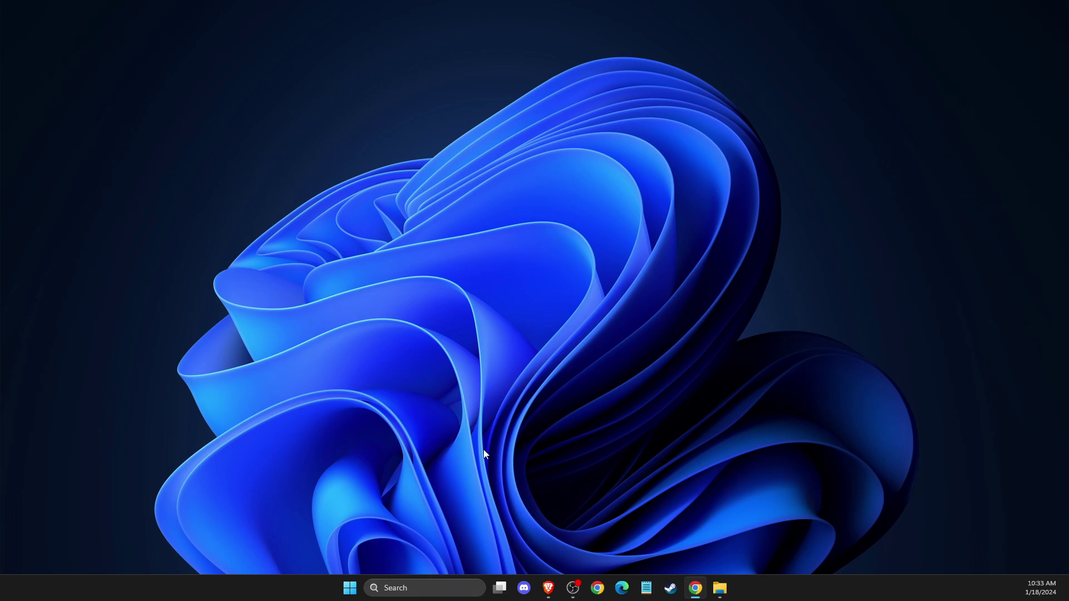
Step: Reopen NVIDIA Control Panel through the desktop's Show more options menu
{"action": "right_click", "coordinate": [484, 221]}
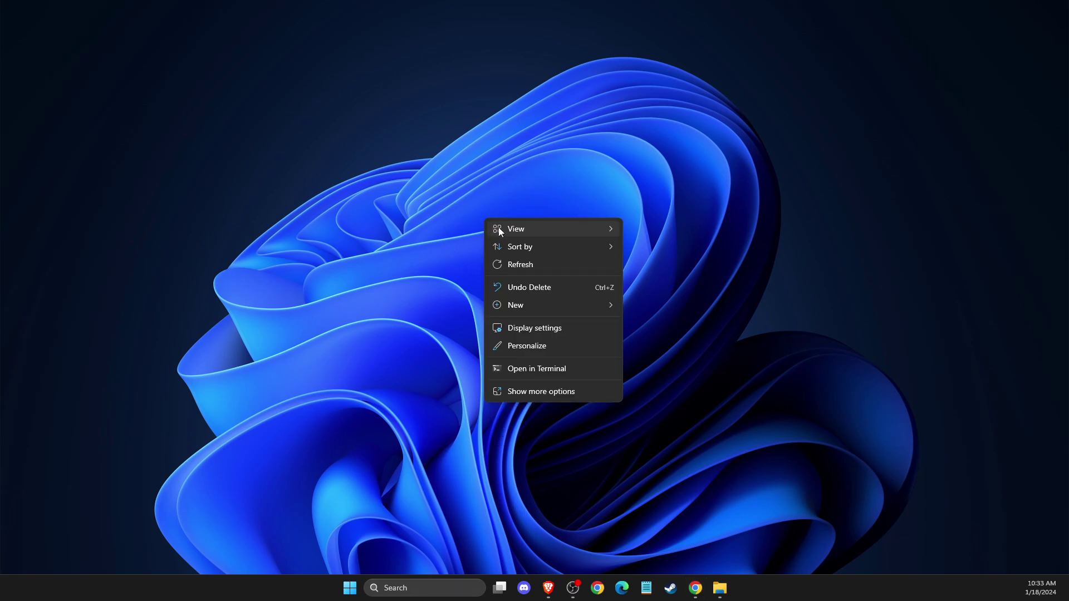
{"action": "left_click", "coordinate": [532, 393]}
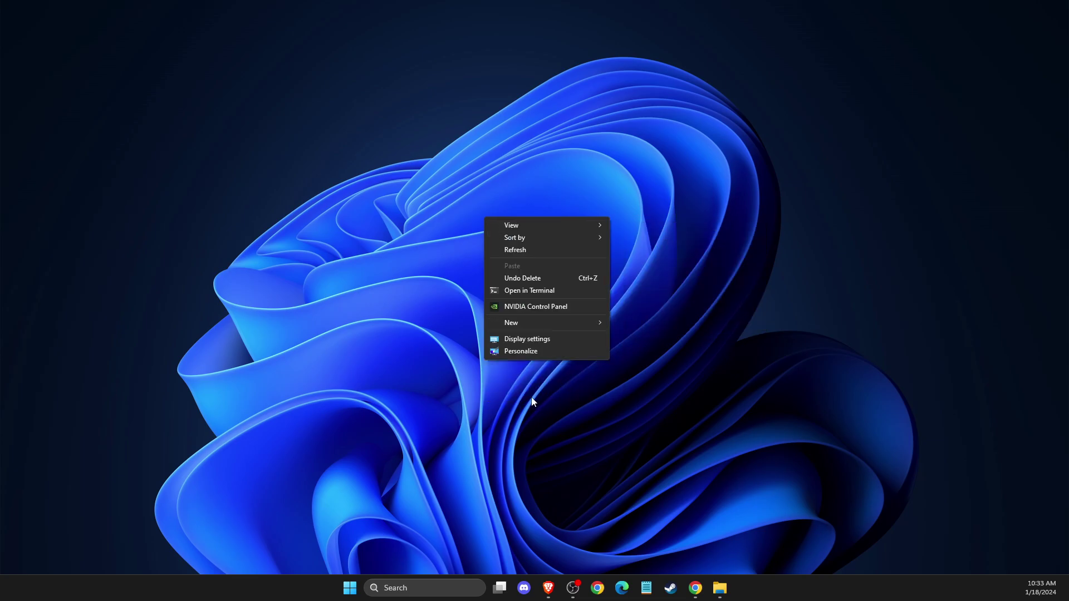
{"action": "left_click", "coordinate": [531, 306]}
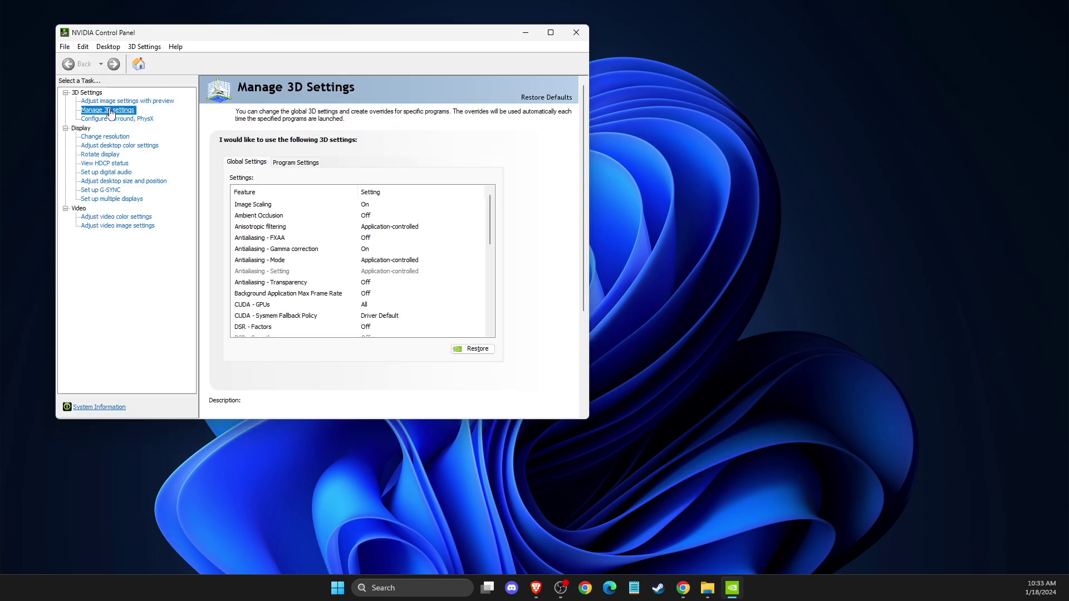
Step: Keep Shader Cache Size at Driver Default and close NVIDIA Control Panel
{"action": "left_click_drag", "start_coordinate": [490, 220], "coordinate": [501, 328]}
{"action": "left_click", "coordinate": [254, 216]}
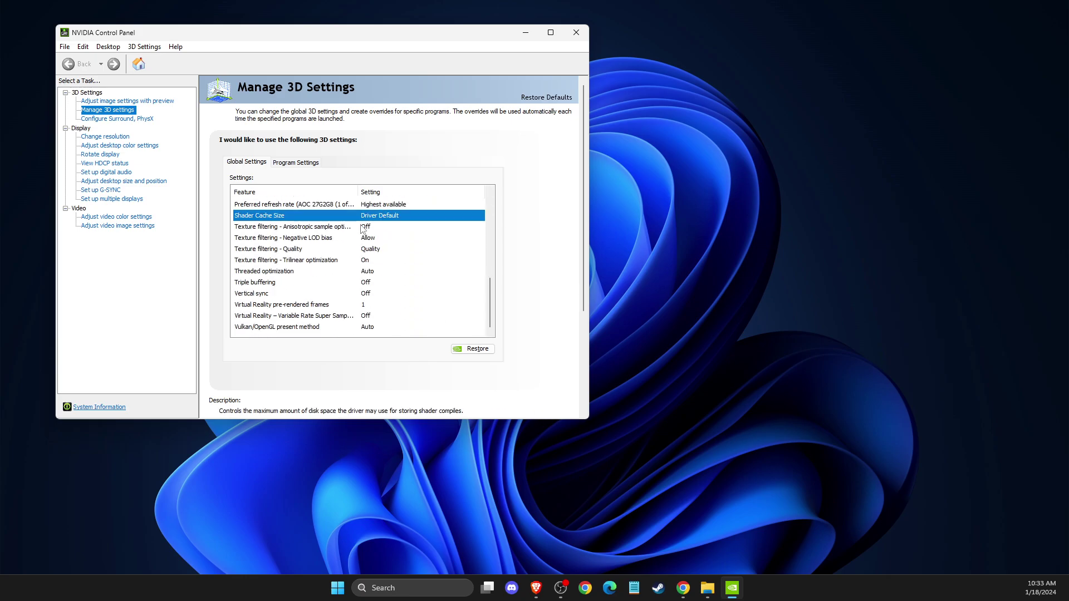
{"action": "left_click", "coordinate": [393, 220]}
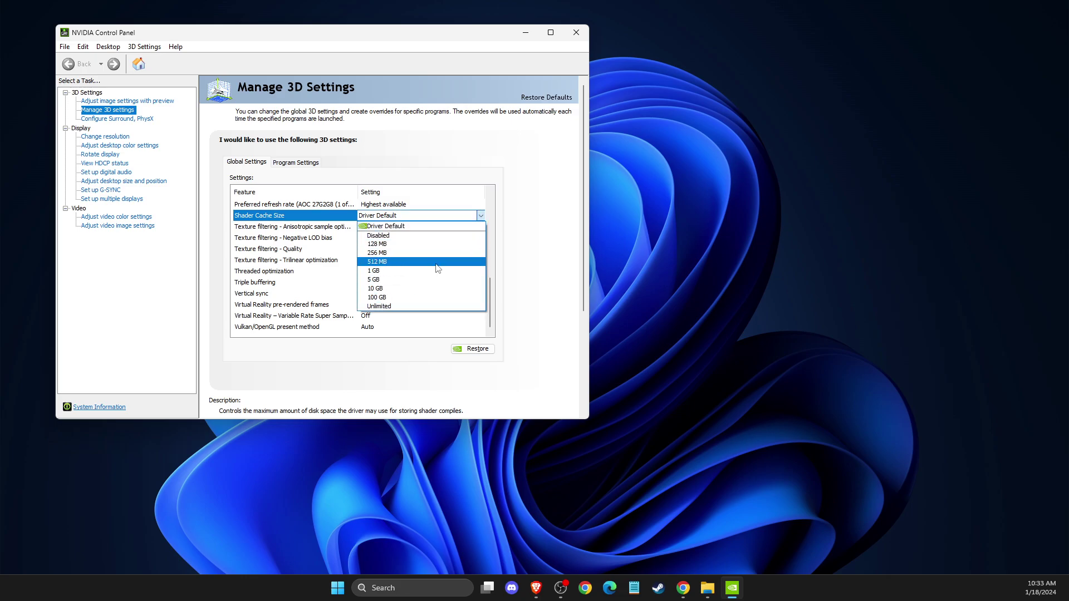
{"action": "left_click", "coordinate": [581, 35]}
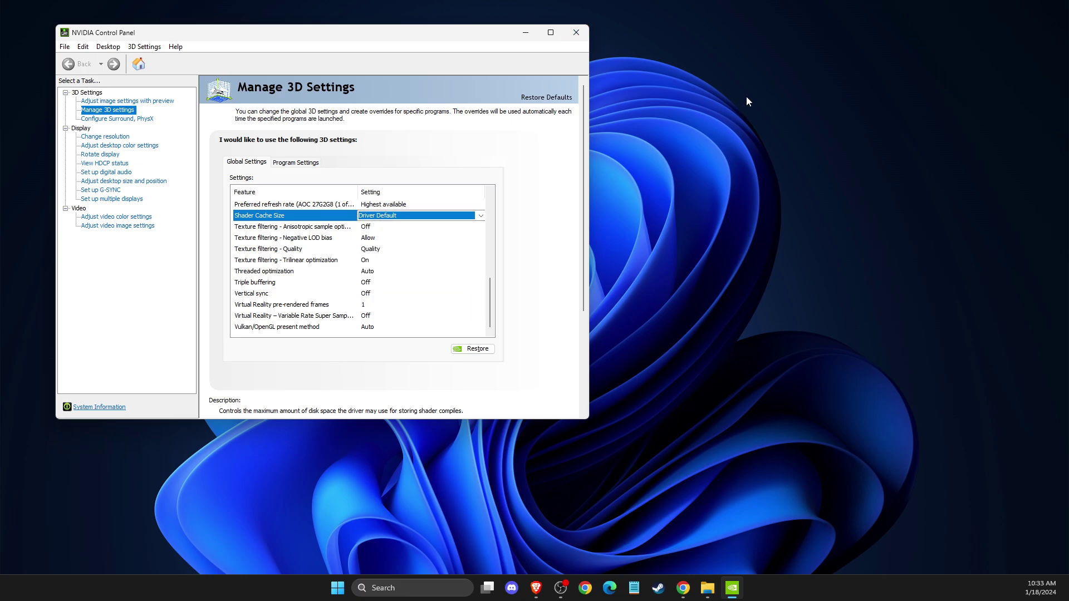
{"action": "left_click", "coordinate": [578, 33]}
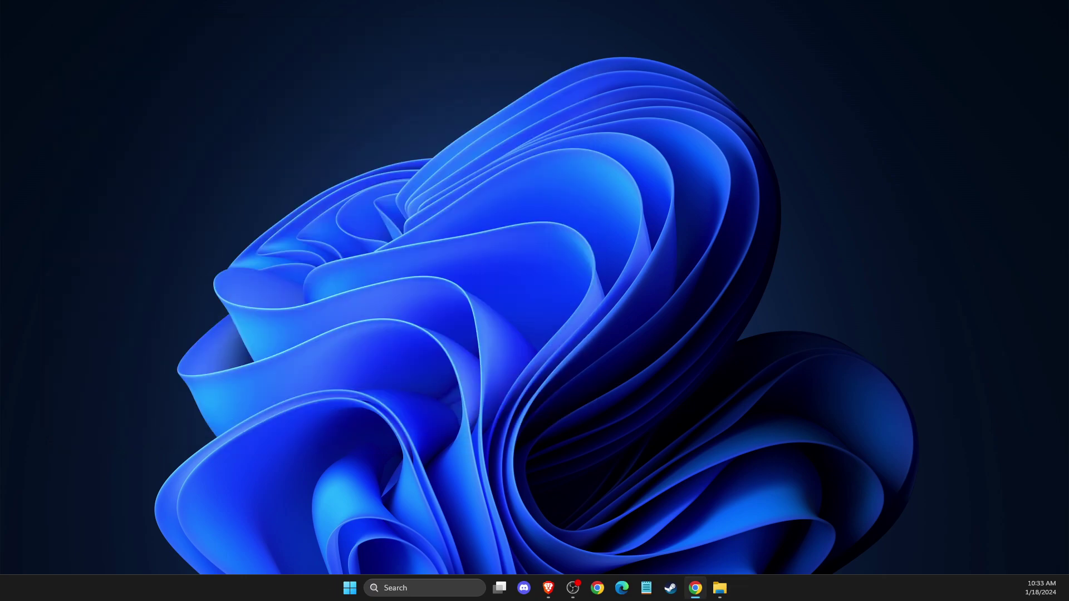